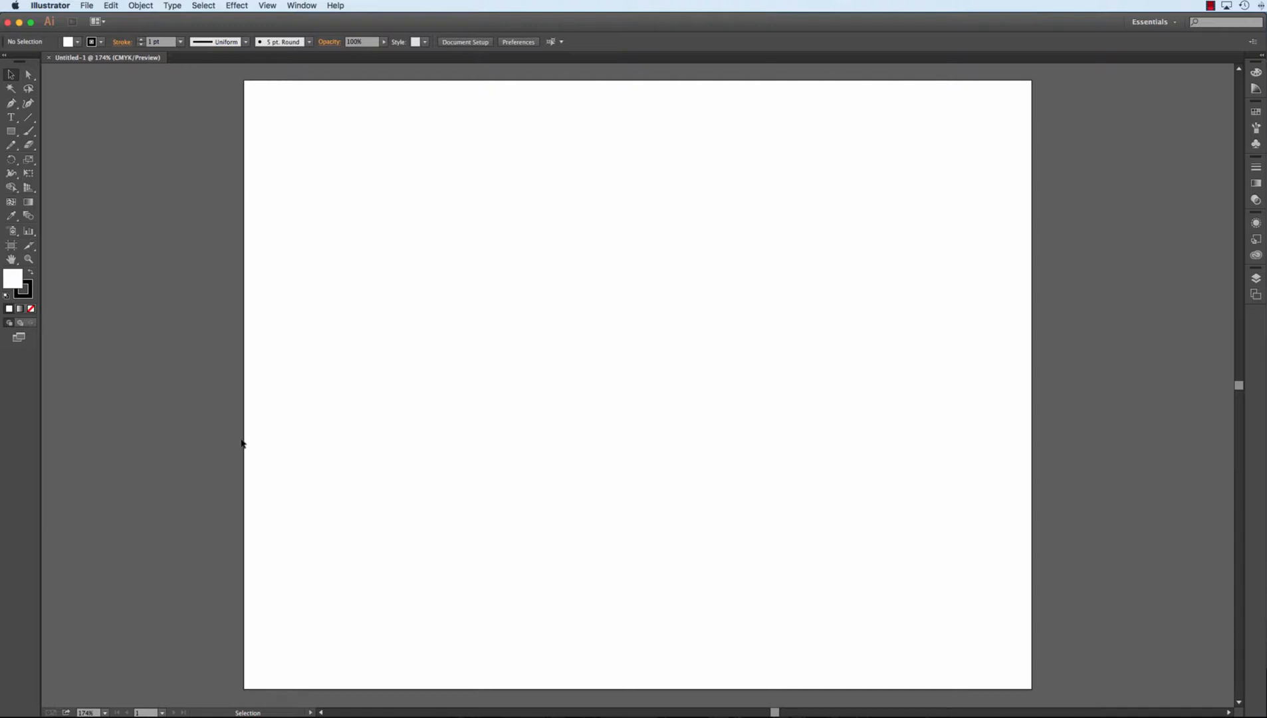
Draw a circle about 3.2 in wide near the middle of the artboard with the Ellipse tool
click(12, 133)
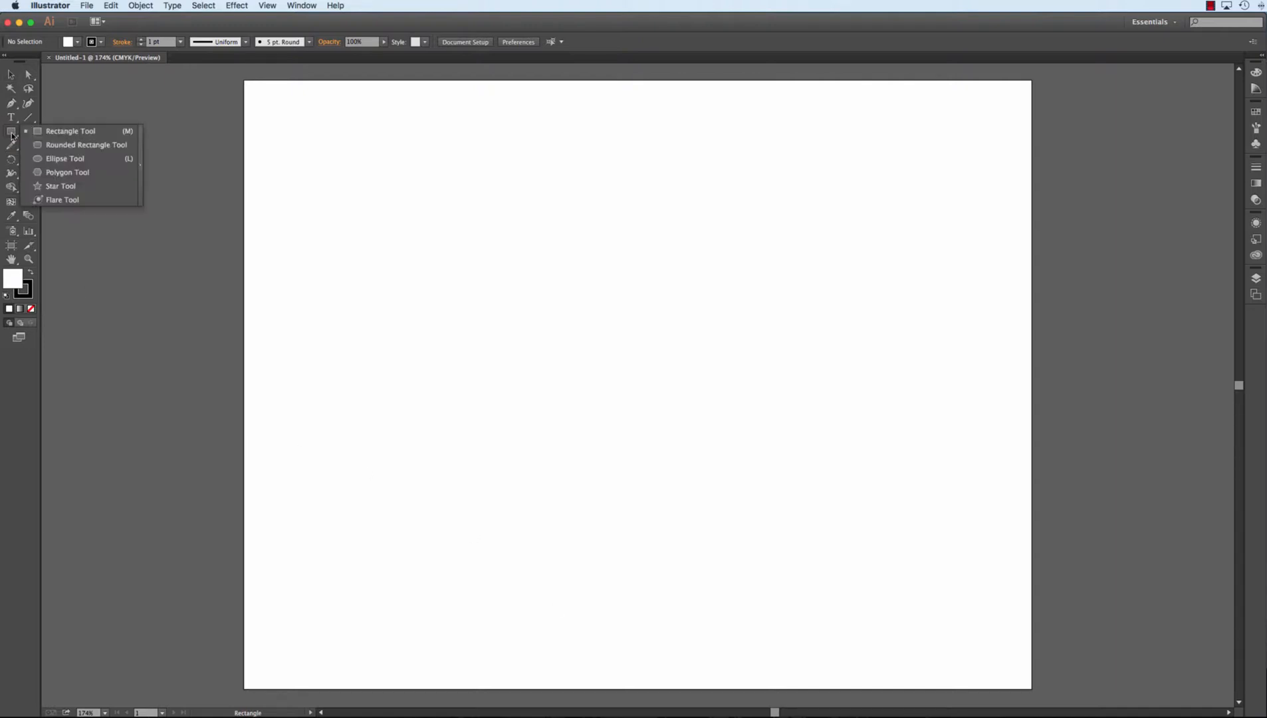
click(41, 159)
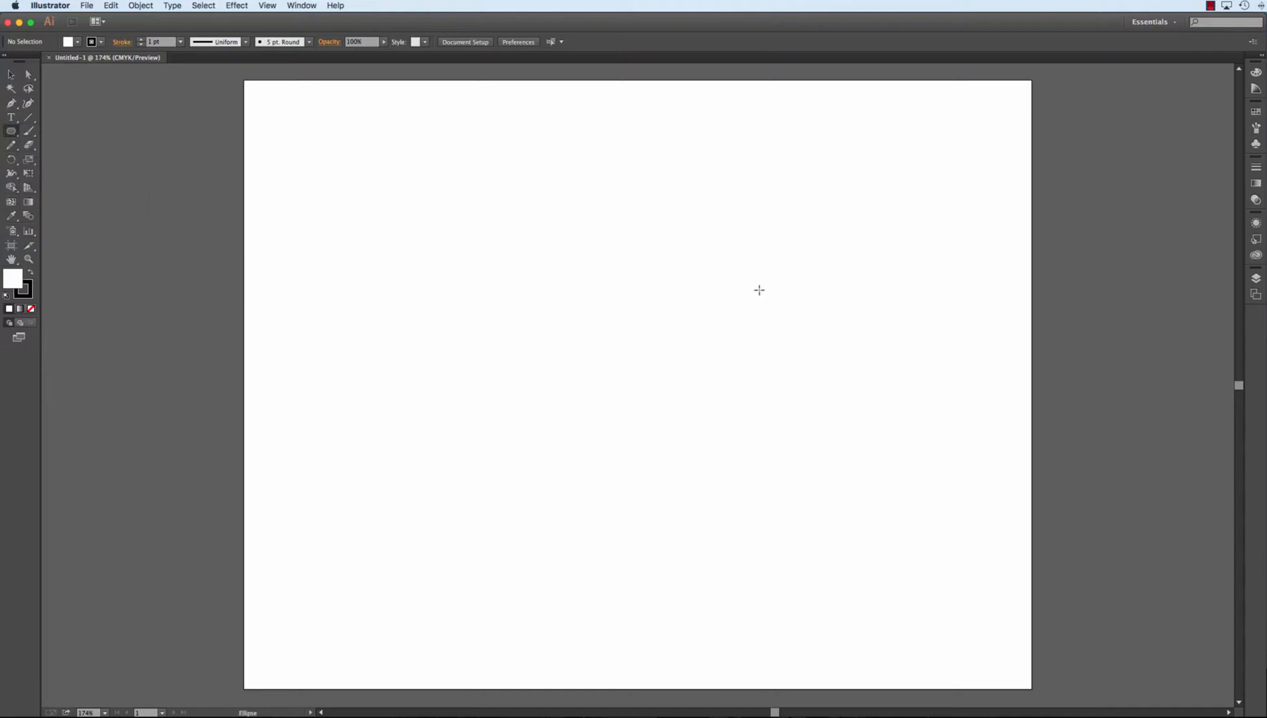
drag(573, 259, 779, 488)
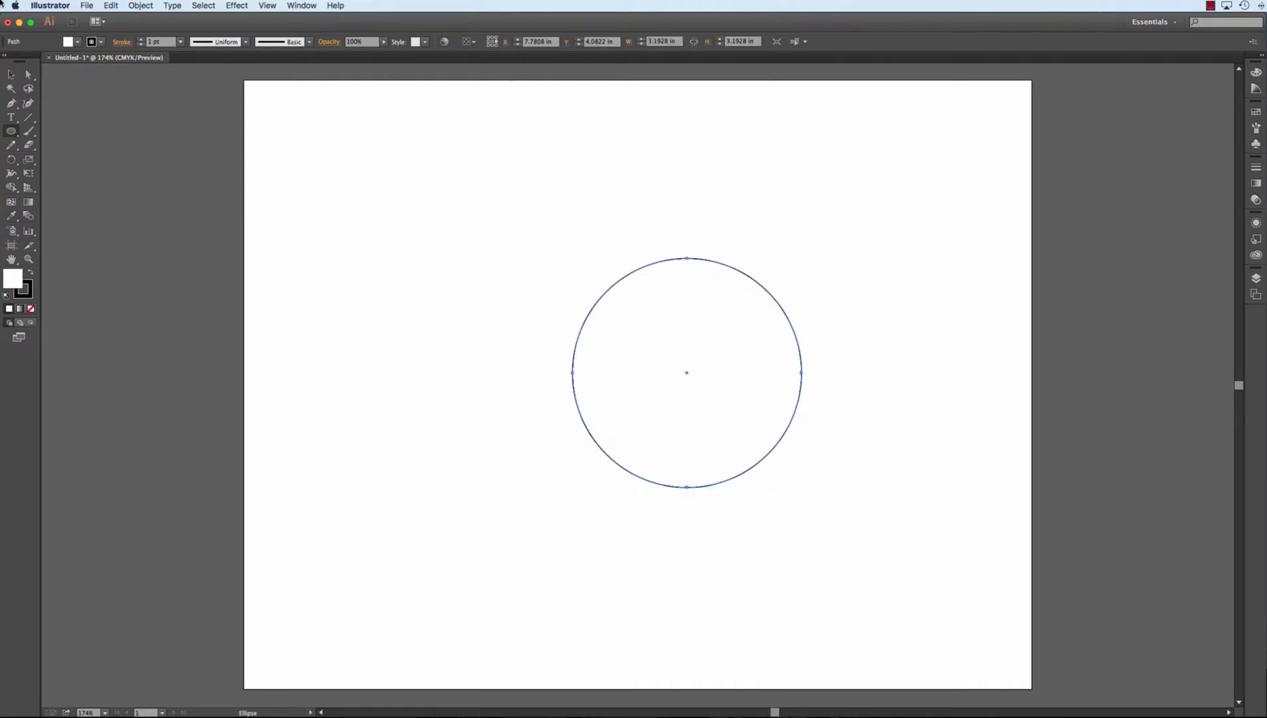
Fill the circle with orange and remove its stroke
click(78, 42)
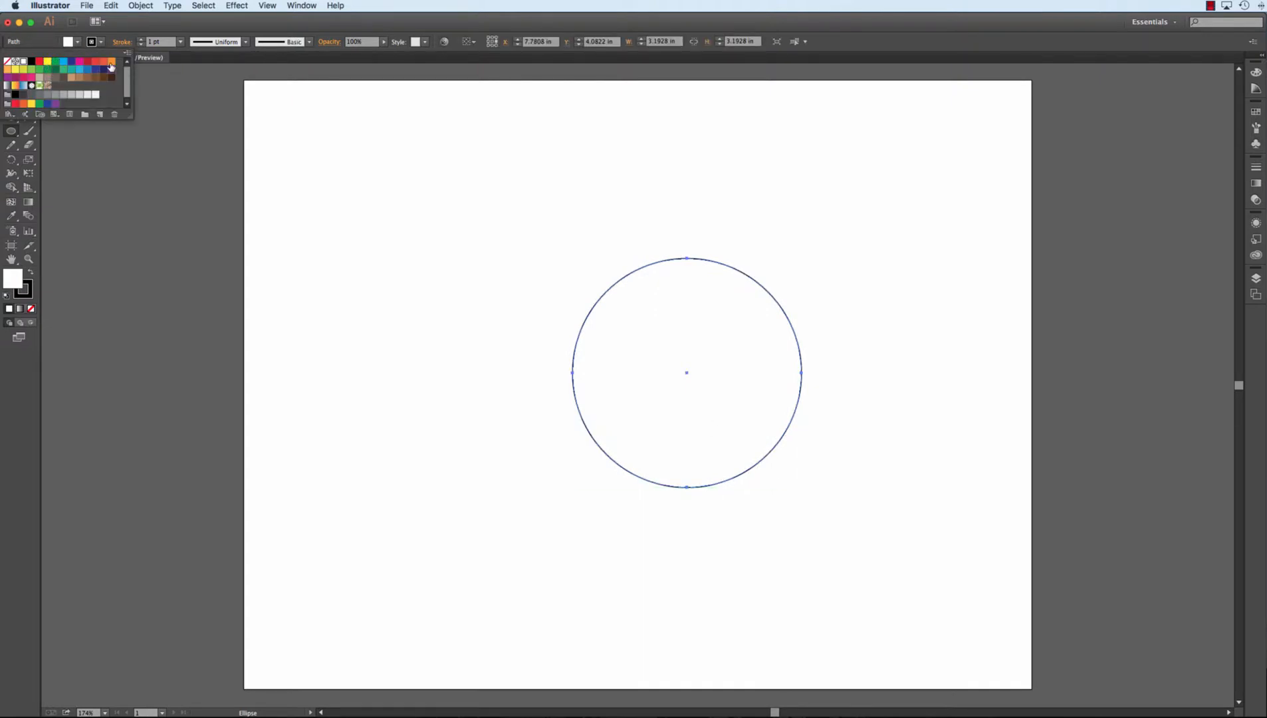
click(111, 61)
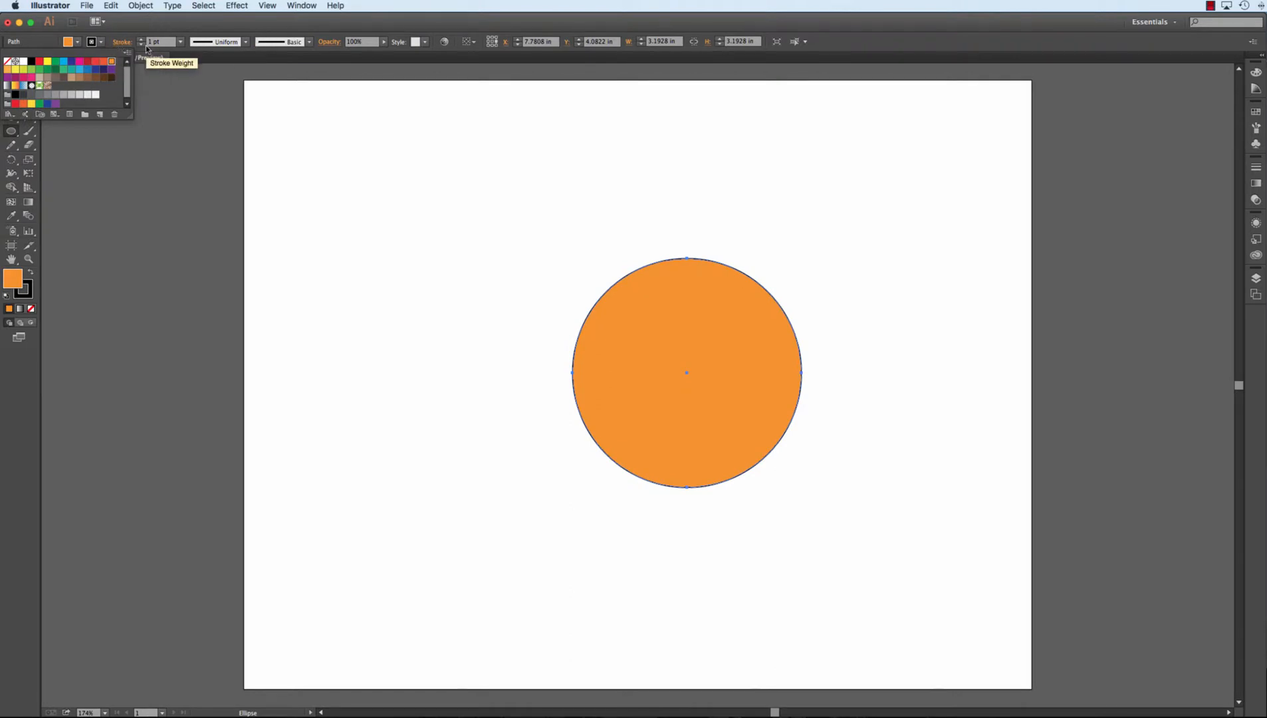
click(139, 46)
click(140, 45)
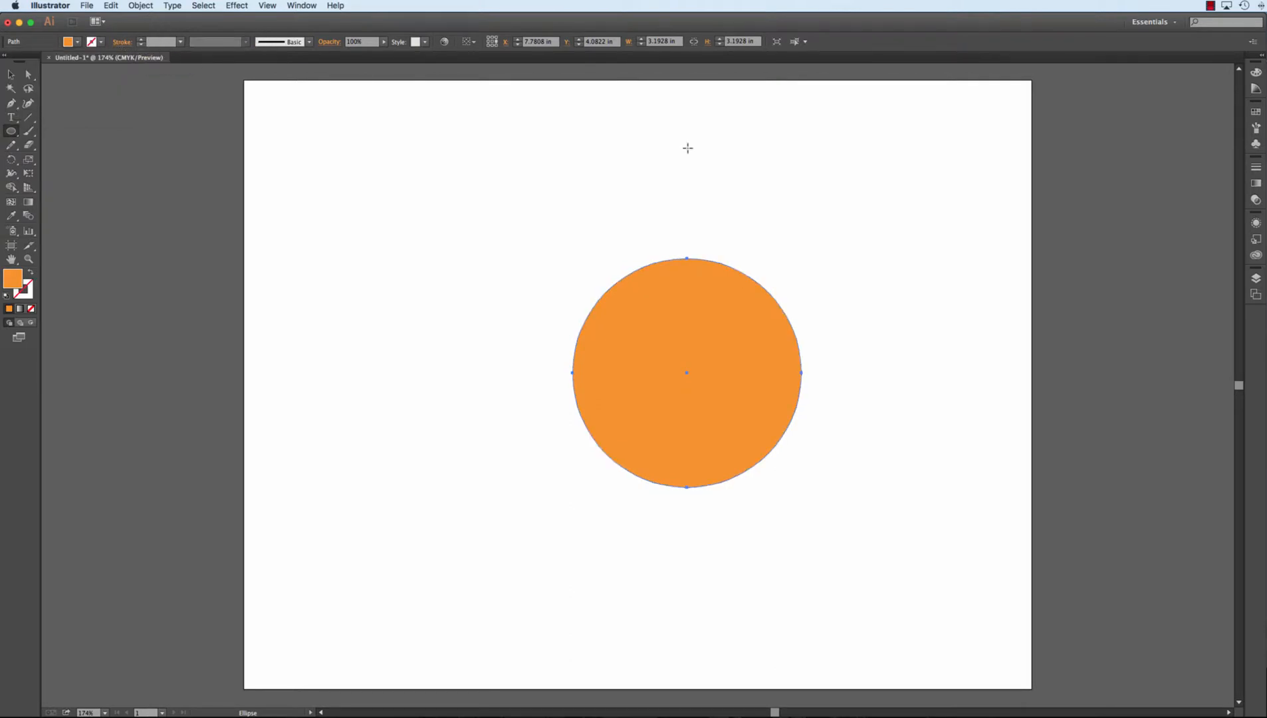
Move the orange circle slightly to the left and deselect it
click(11, 75)
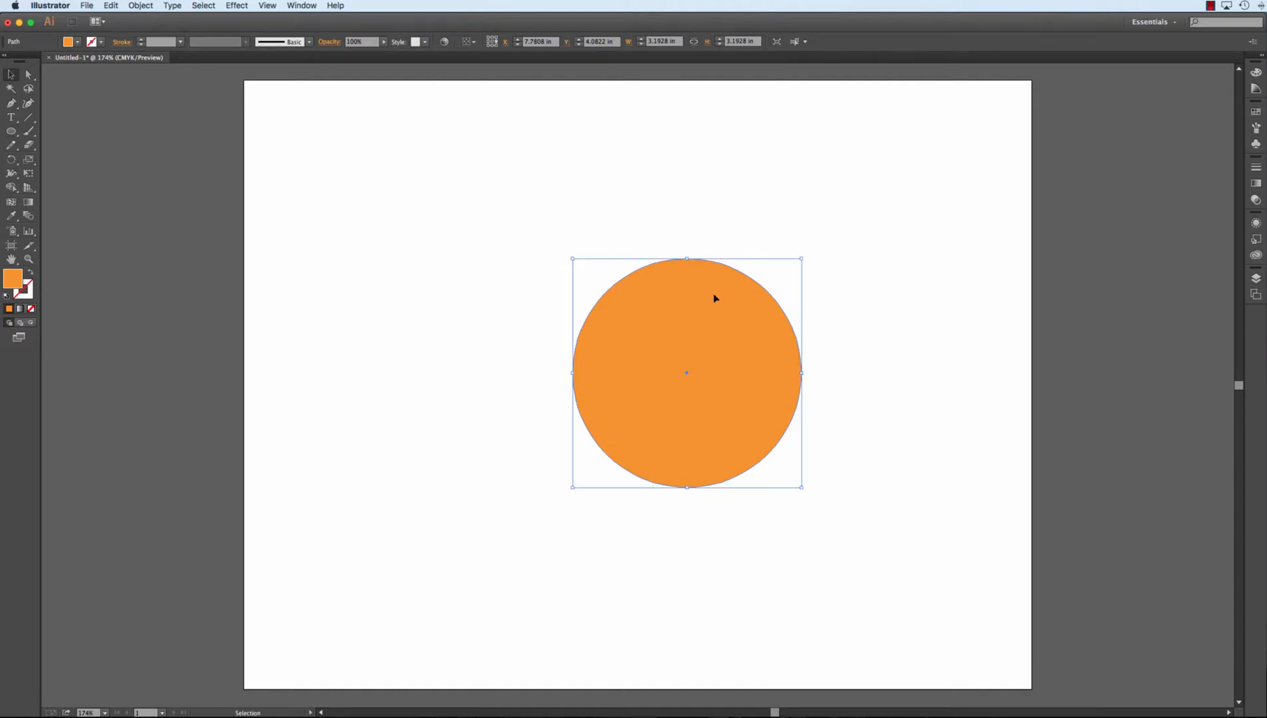
drag(725, 317, 700, 316)
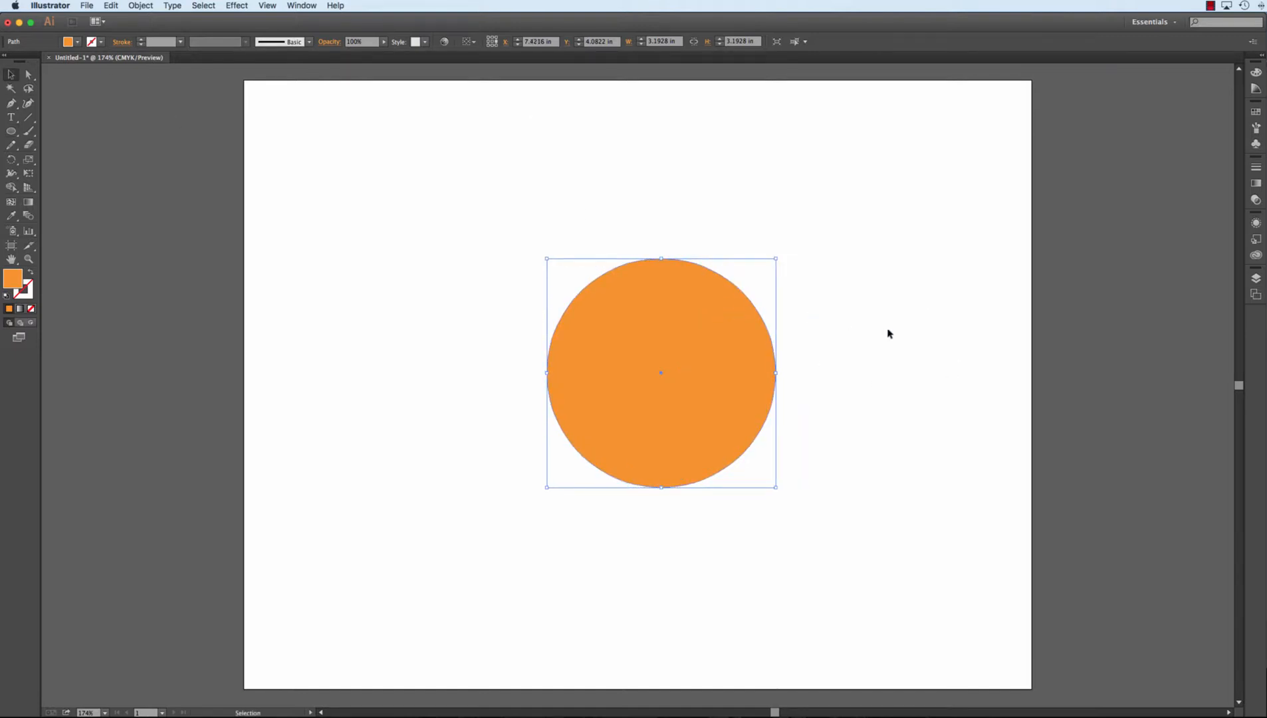
click(893, 333)
click(709, 373)
click(873, 275)
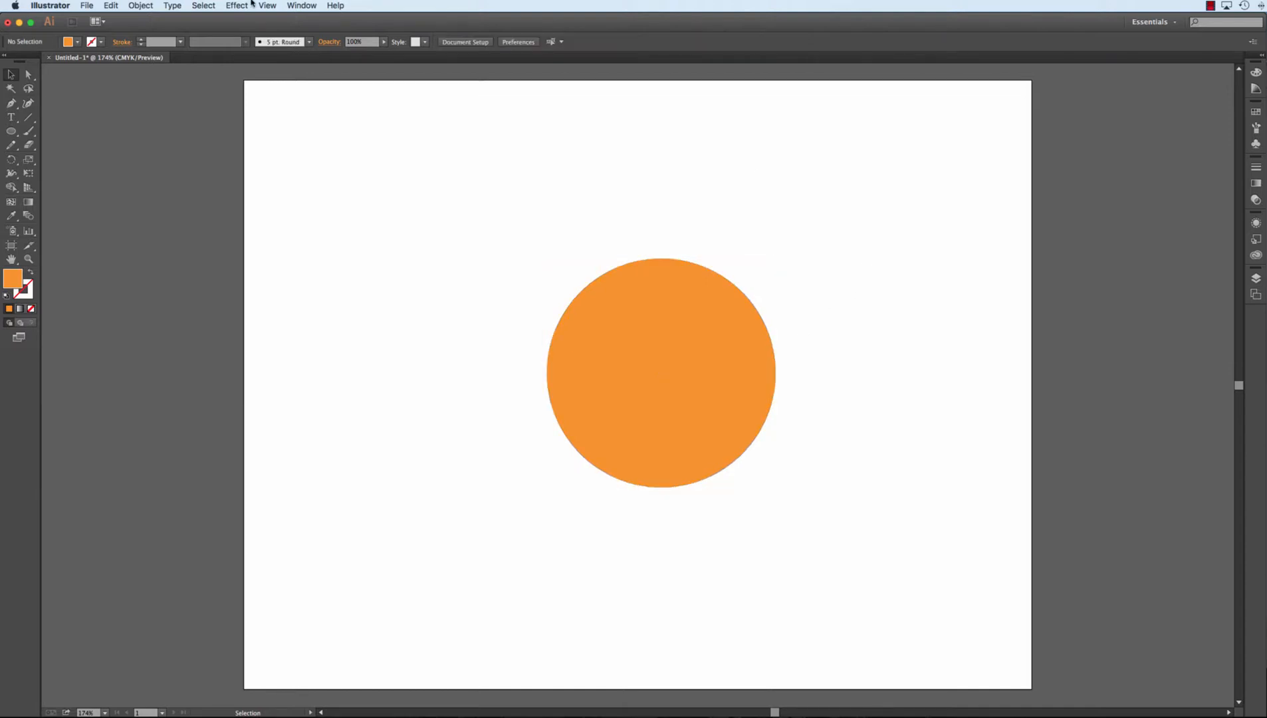
Show the rulers and place a vertical guide at about 5.5 in and a horizontal guide at about 4.25 in
click(268, 6)
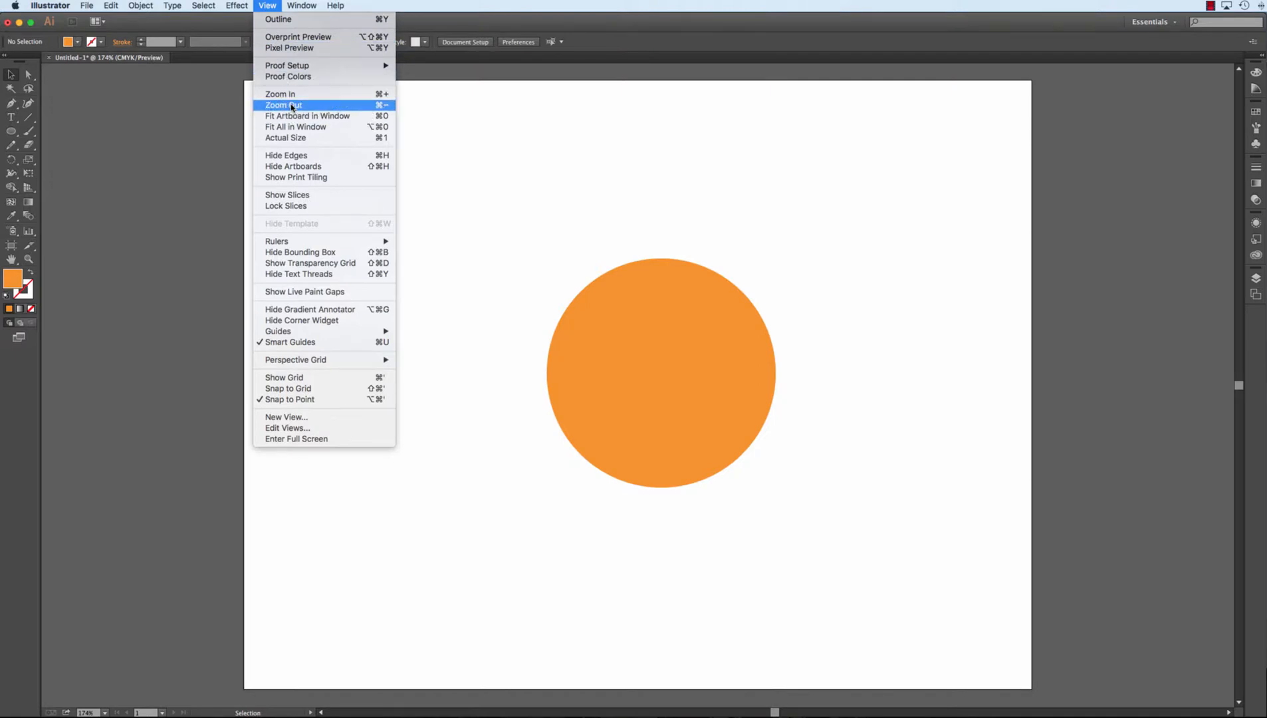
mouse_move(303, 240)
click(484, 244)
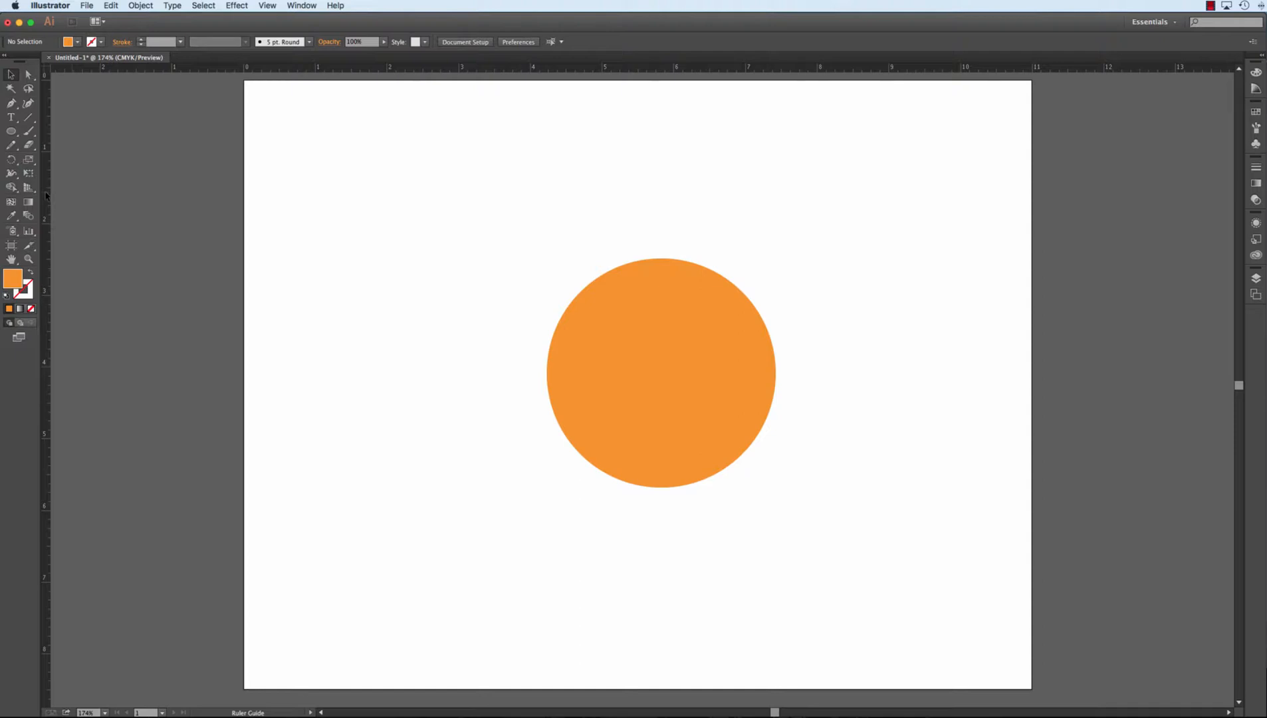
drag(105, 202, 638, 213)
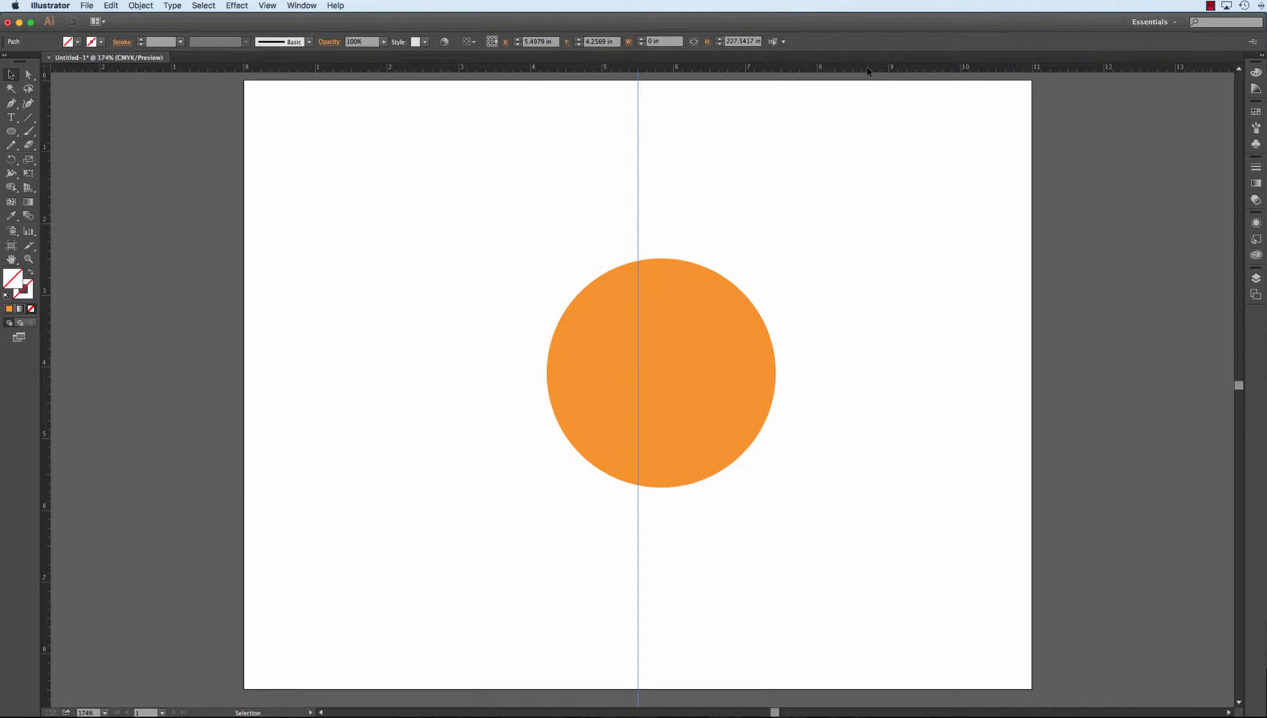
drag(867, 71, 866, 385)
Move the orange circle so its center sits on the intersection of the two guides, and deselect it
click(698, 296)
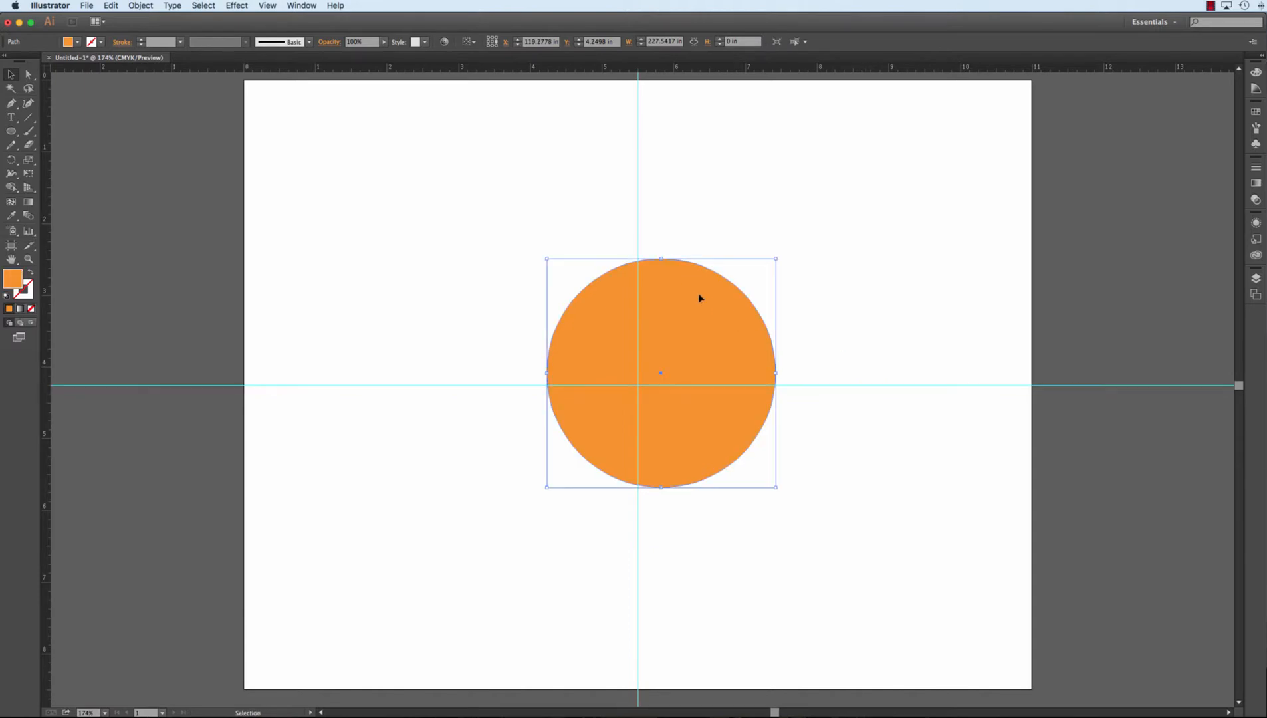
drag(707, 299, 686, 306)
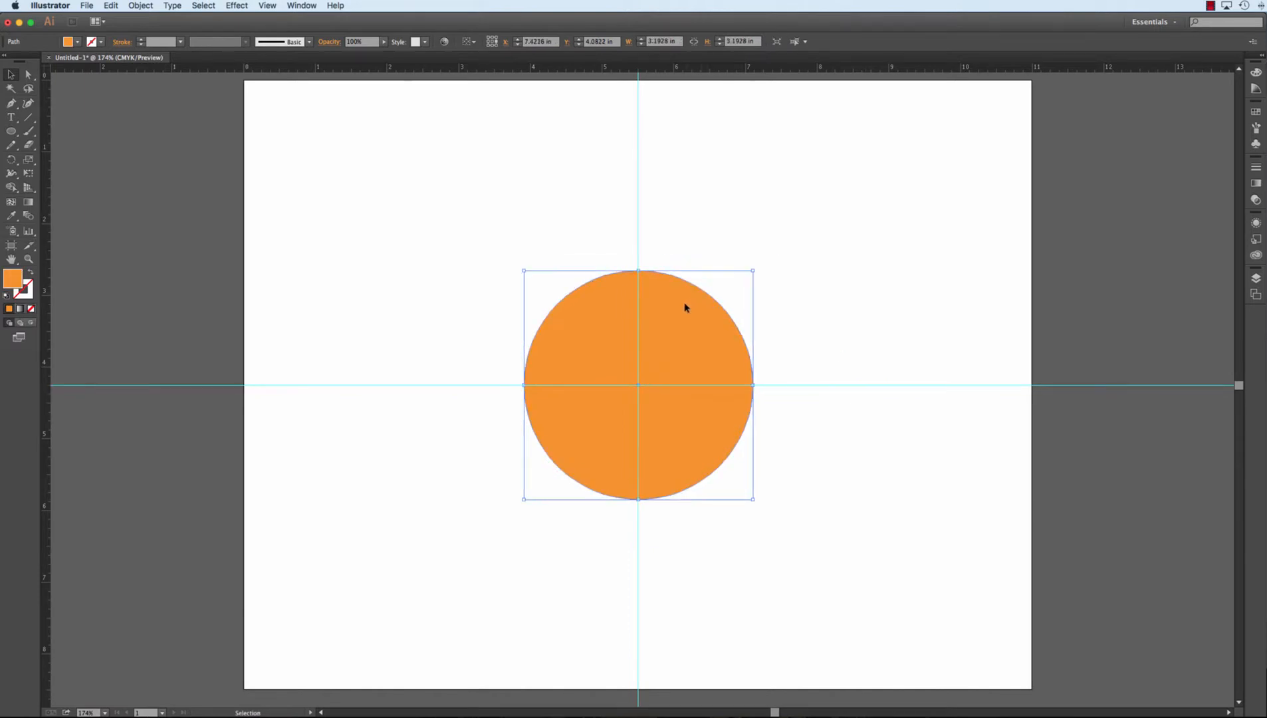
click(836, 297)
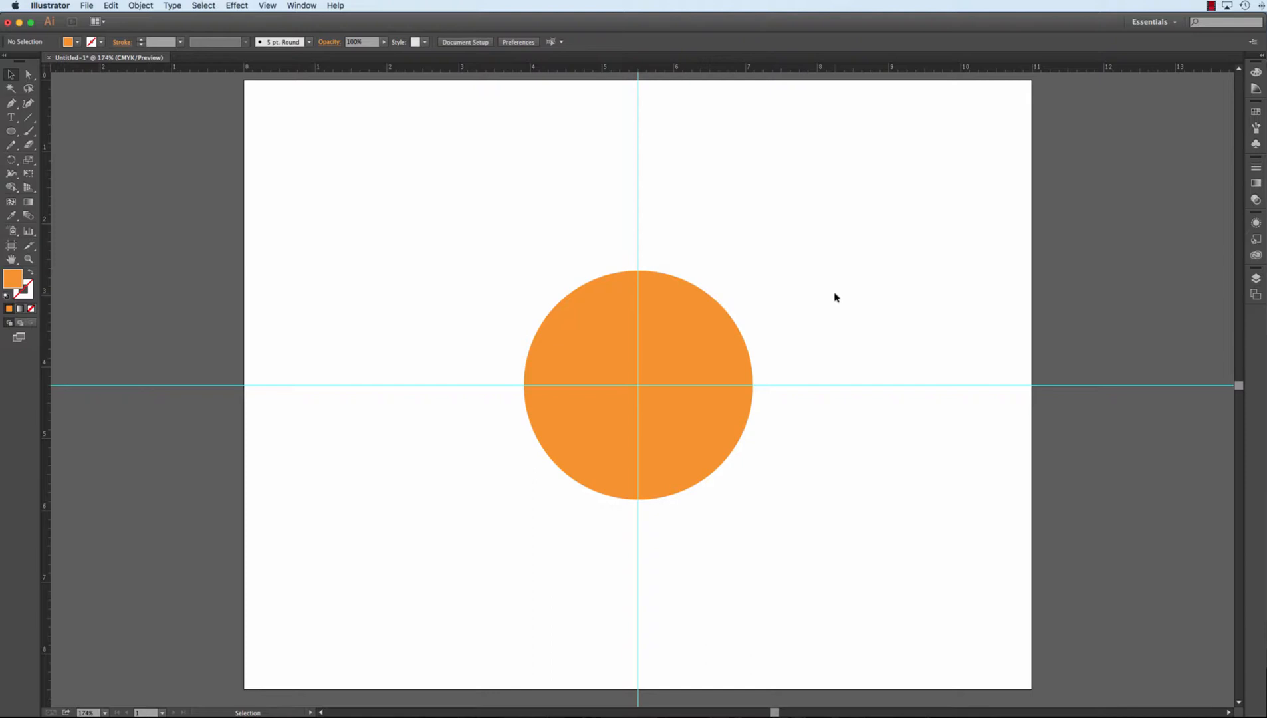
Draw a small circle about 0.32 in wide above and left of the orange circle and fill it with purple
click(11, 133)
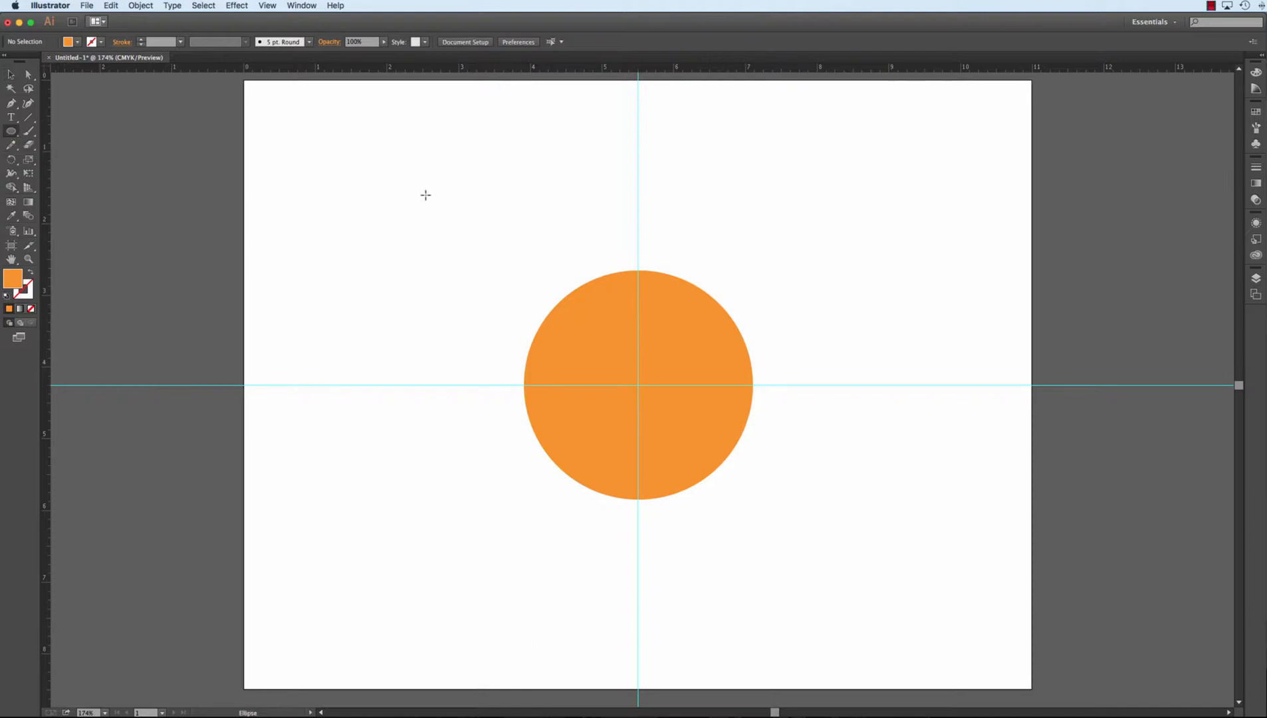
drag(425, 195, 449, 218)
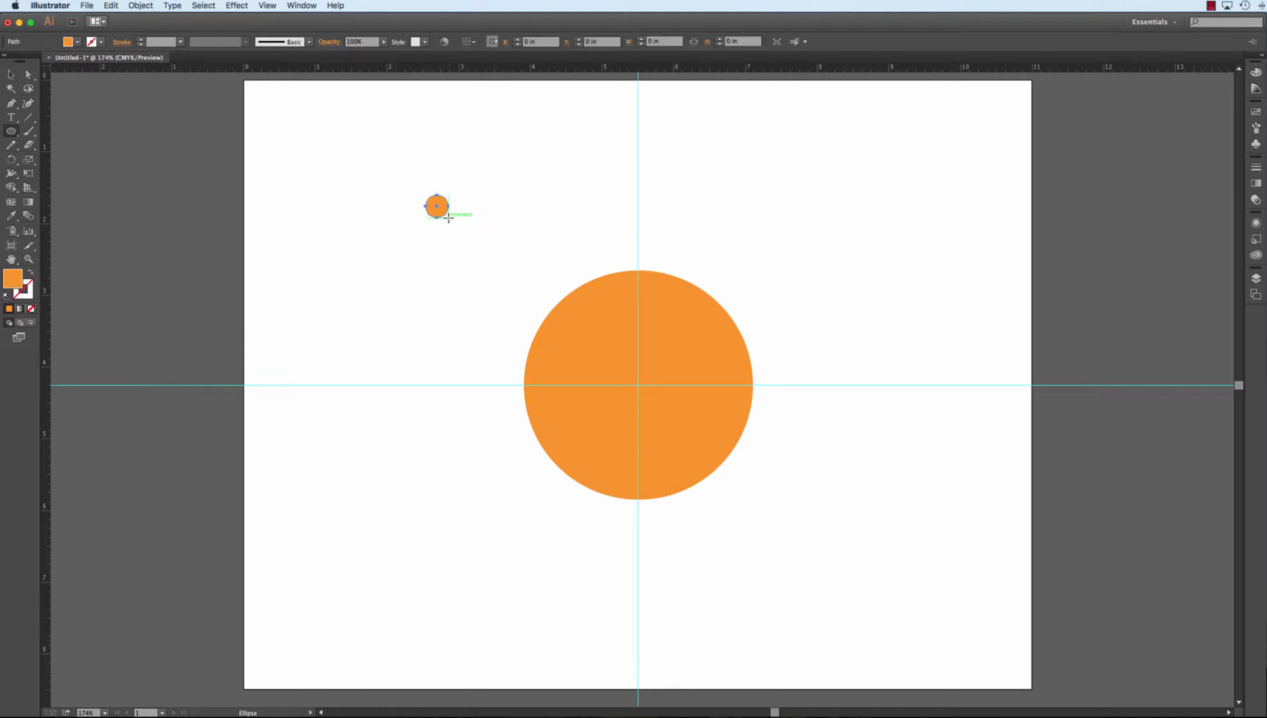
click(78, 44)
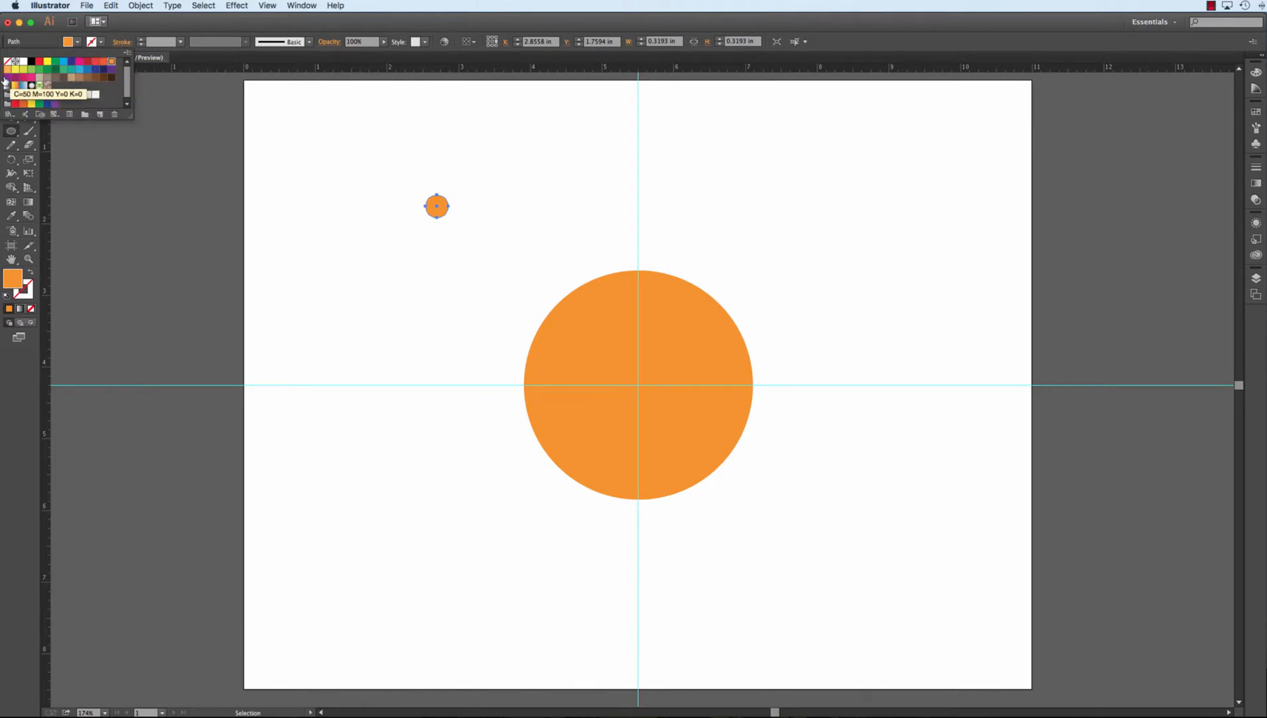
click(6, 78)
key(l)
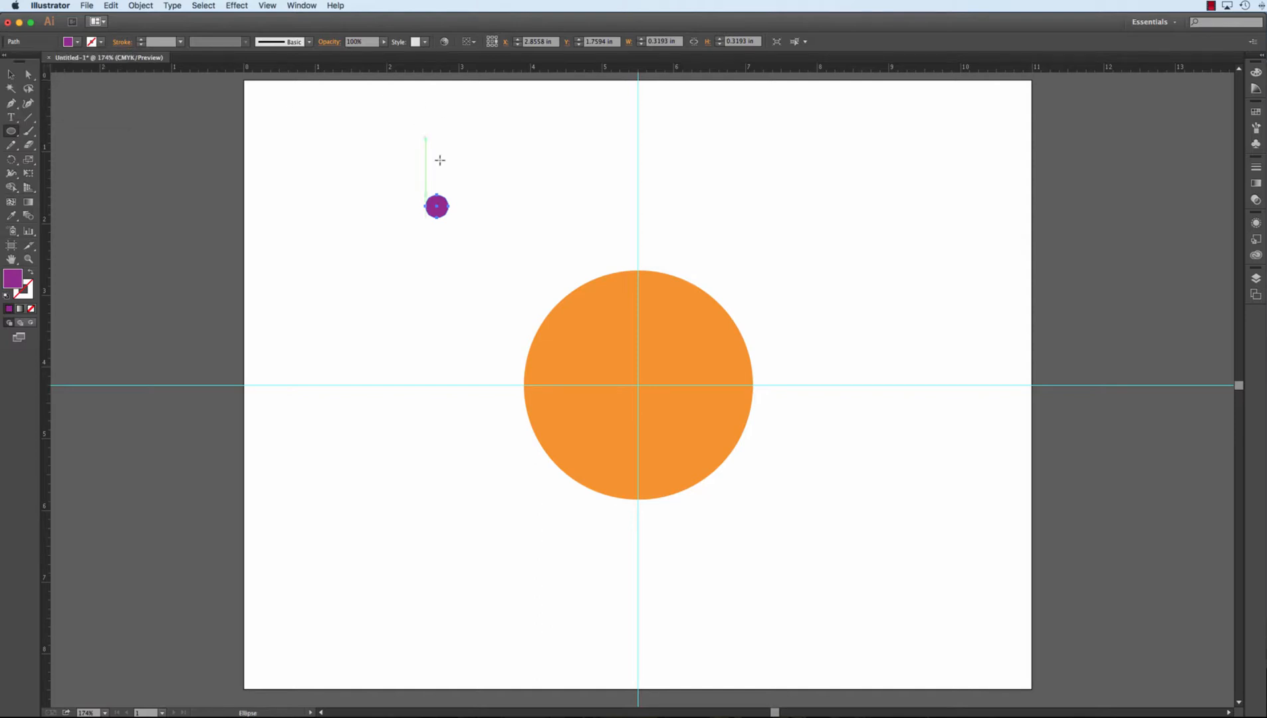
click(442, 160)
click(706, 436)
click(10, 74)
click(542, 169)
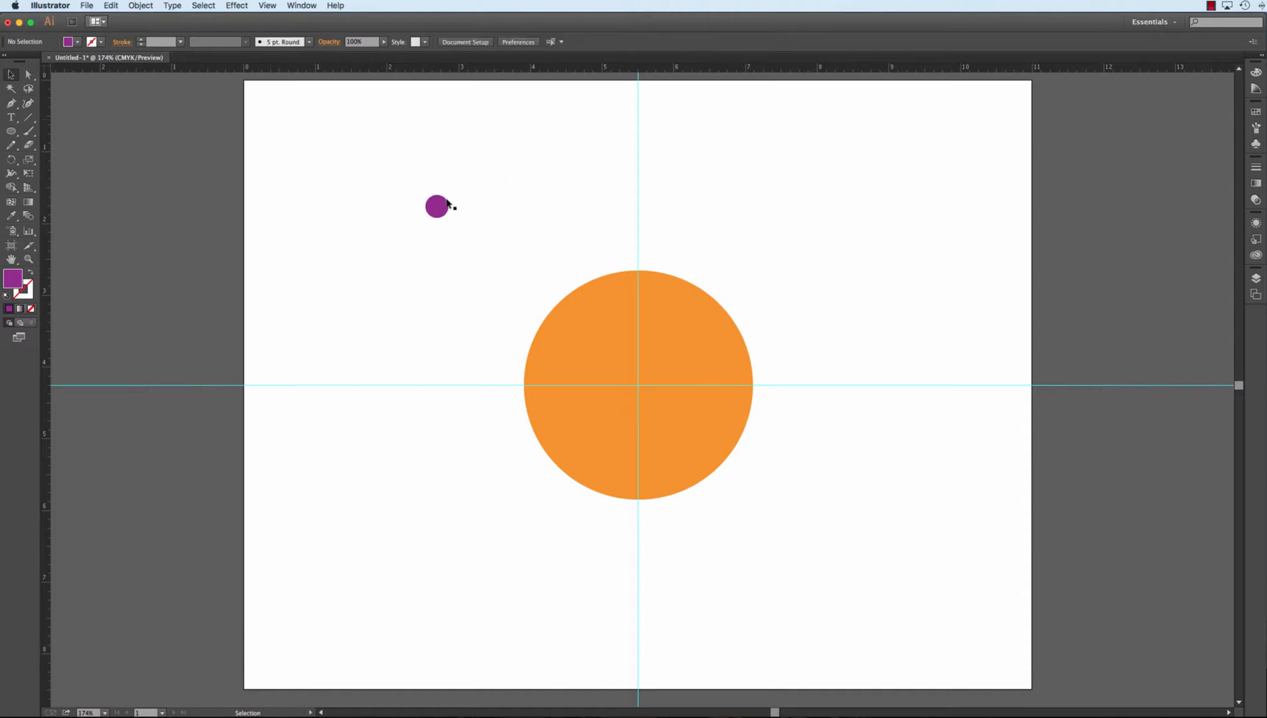
Move the purple circle just above the orange circle and center it precisely on the vertical guide
drag(439, 205, 640, 252)
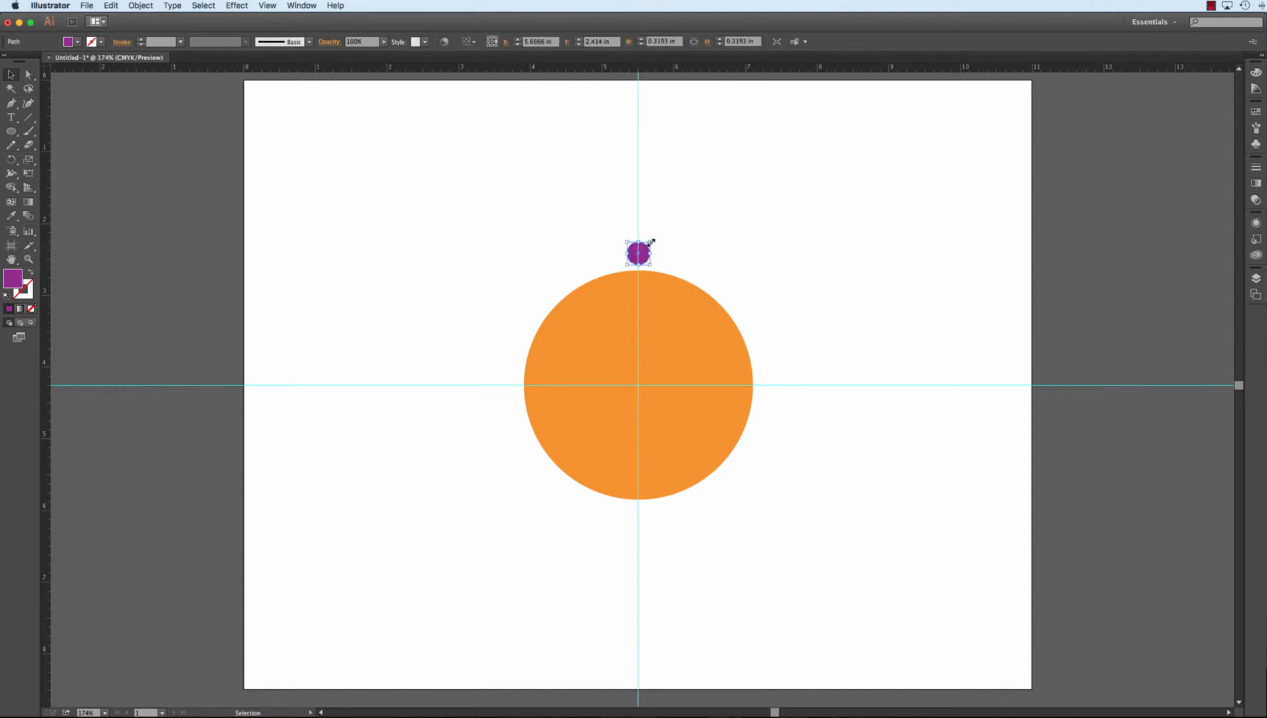
click(28, 259)
click(676, 230)
click(675, 264)
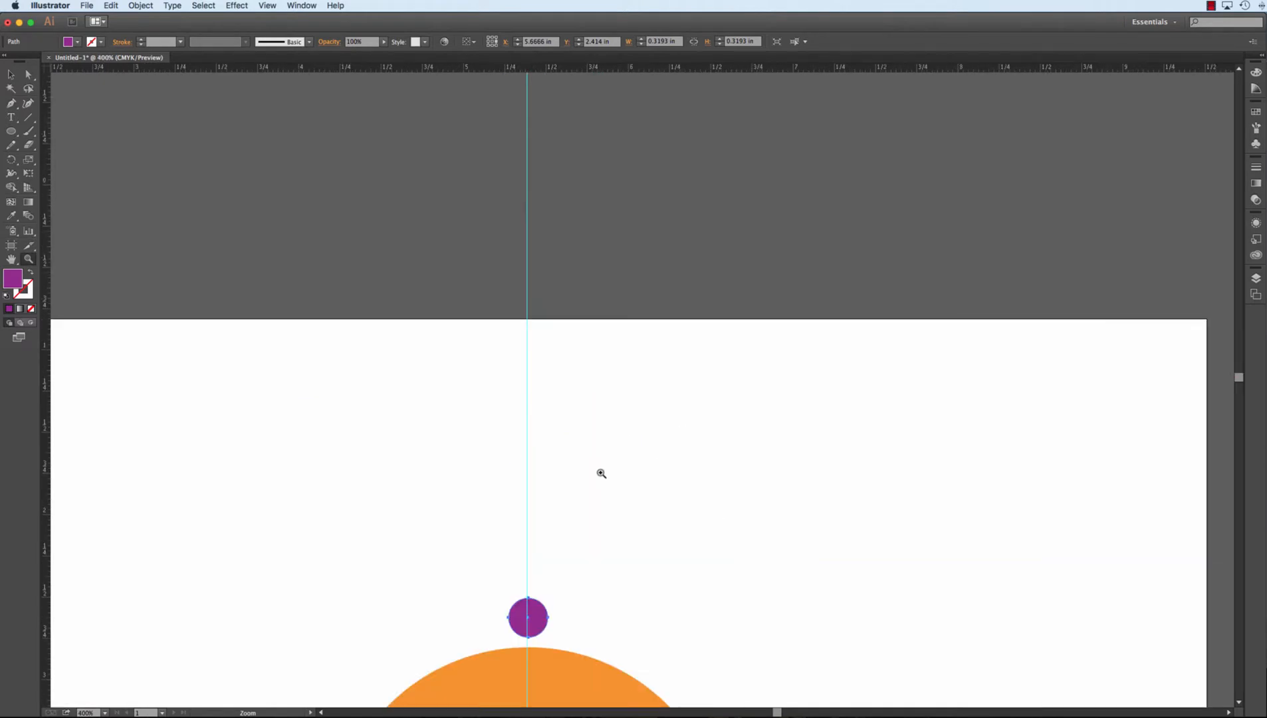
click(599, 472)
click(601, 474)
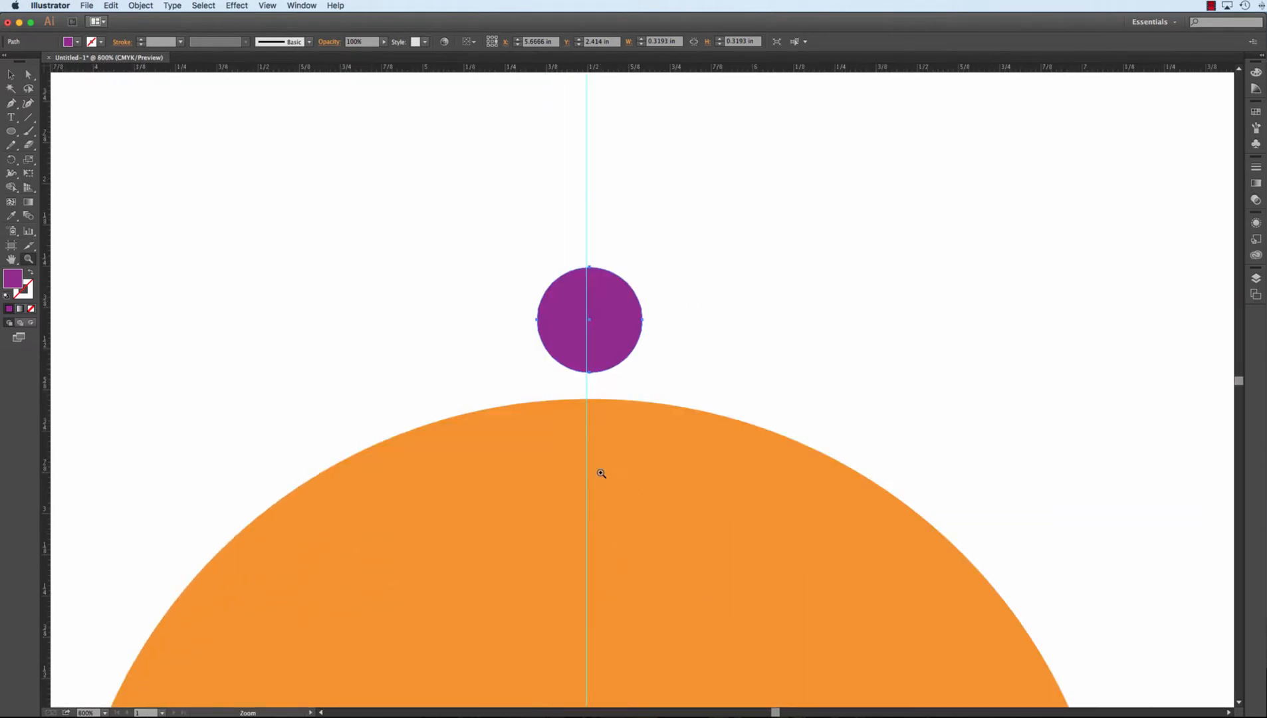
click(11, 76)
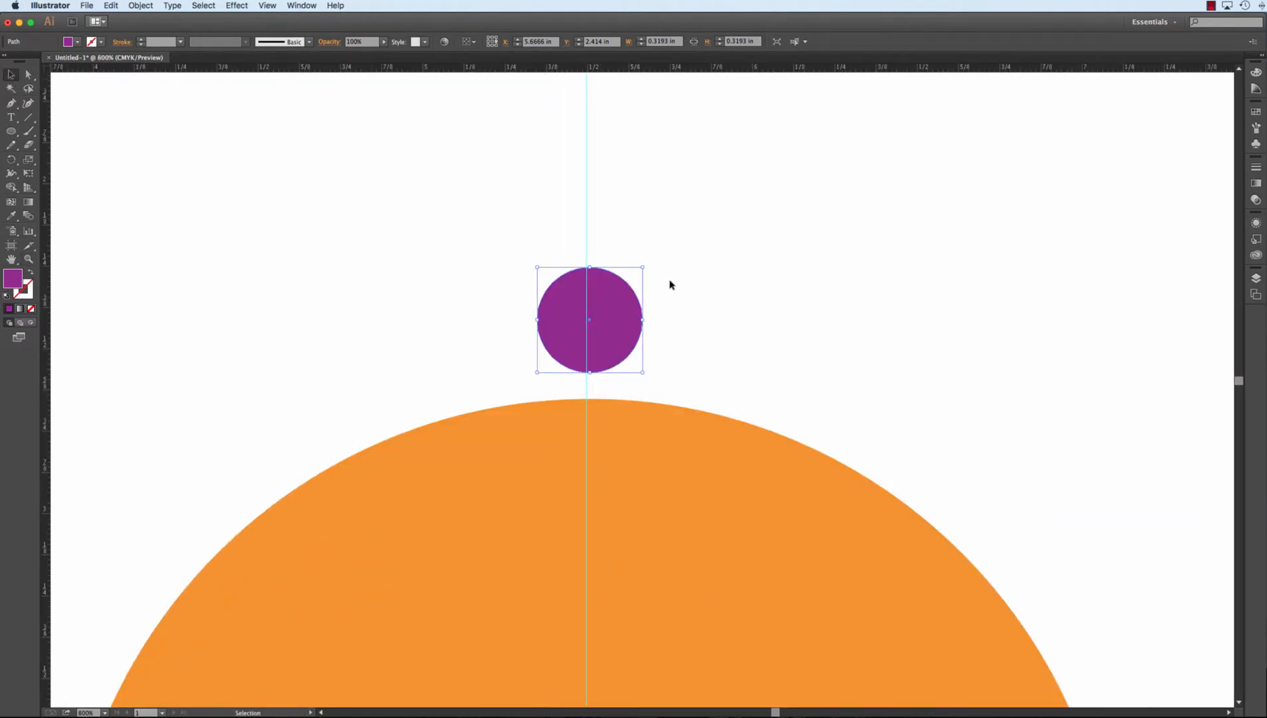
key(Left)
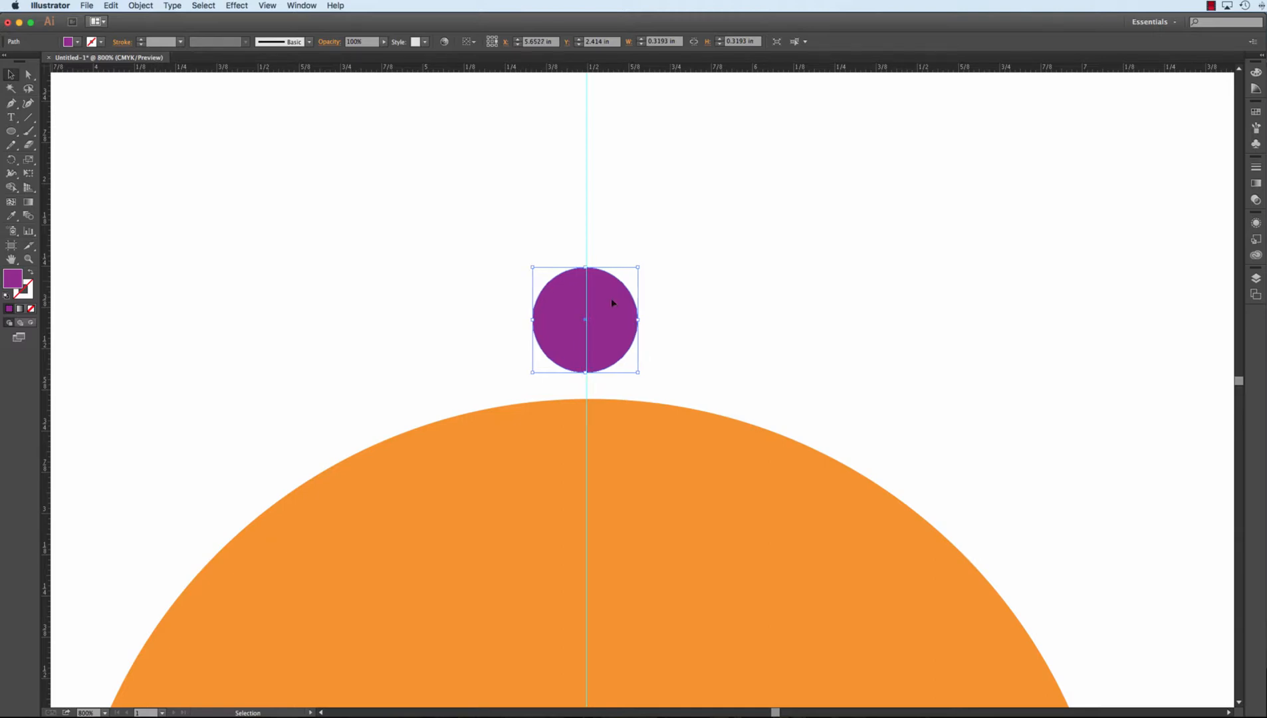
mouse_move(610, 297)
mouse_down()
mouse_move(659, 305)
mouse_move(648, 317)
mouse_move(612, 307)
mouse_up()
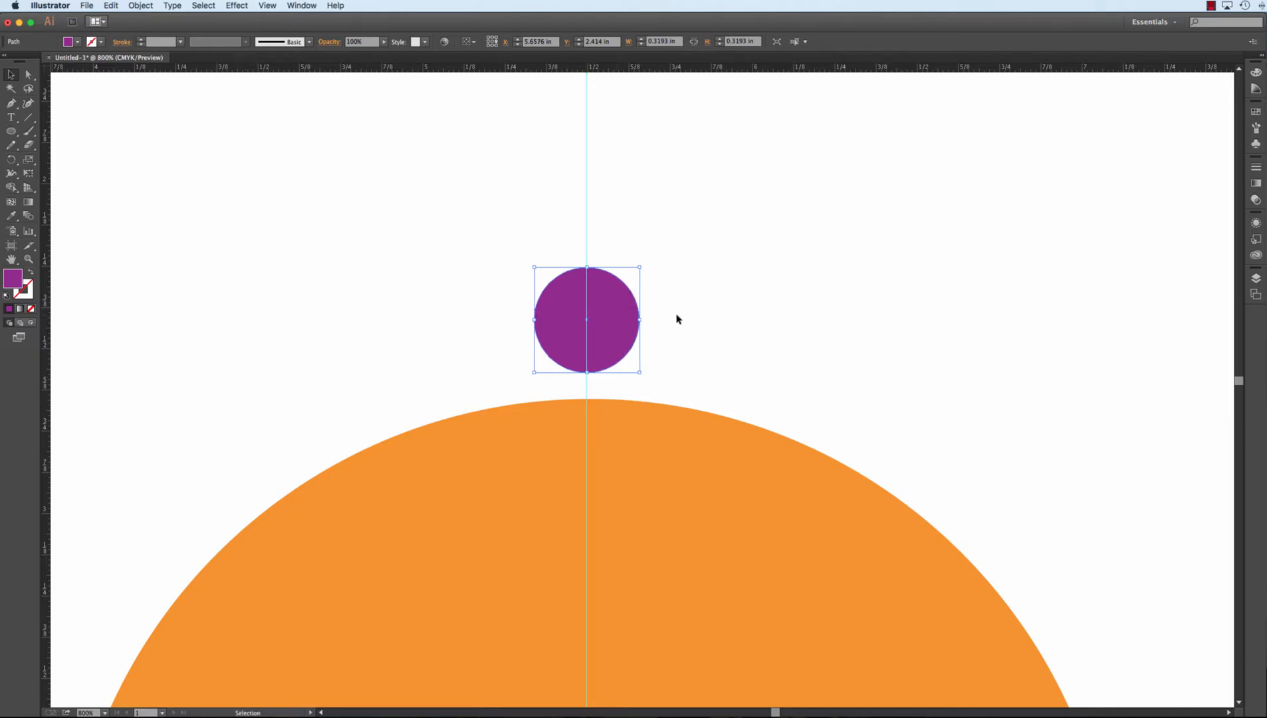
key(super+0)
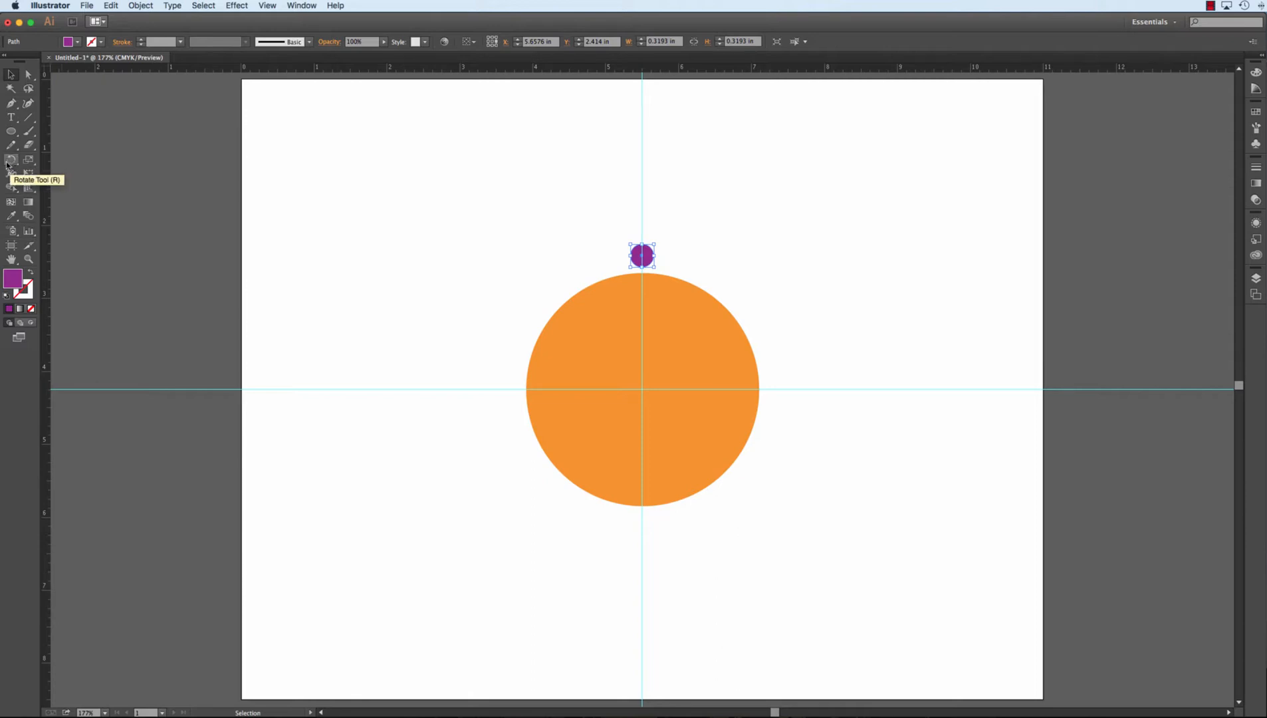
click(140, 5)
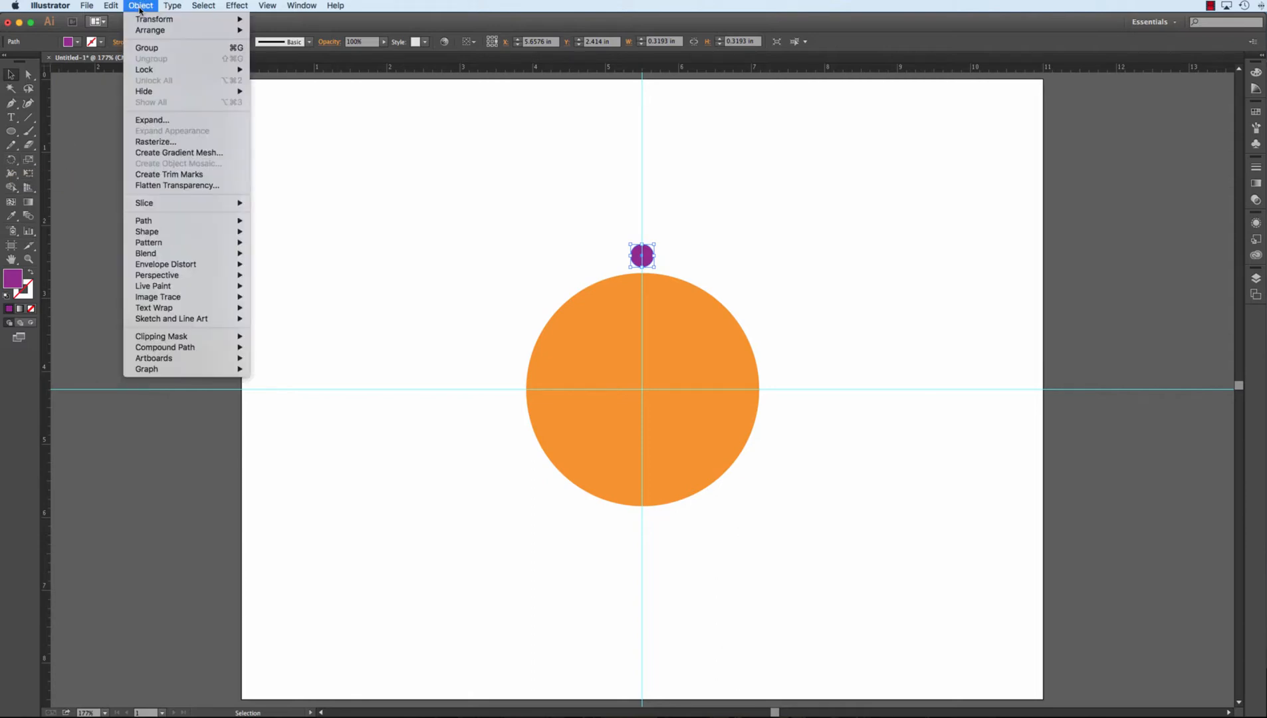
mouse_move(219, 20)
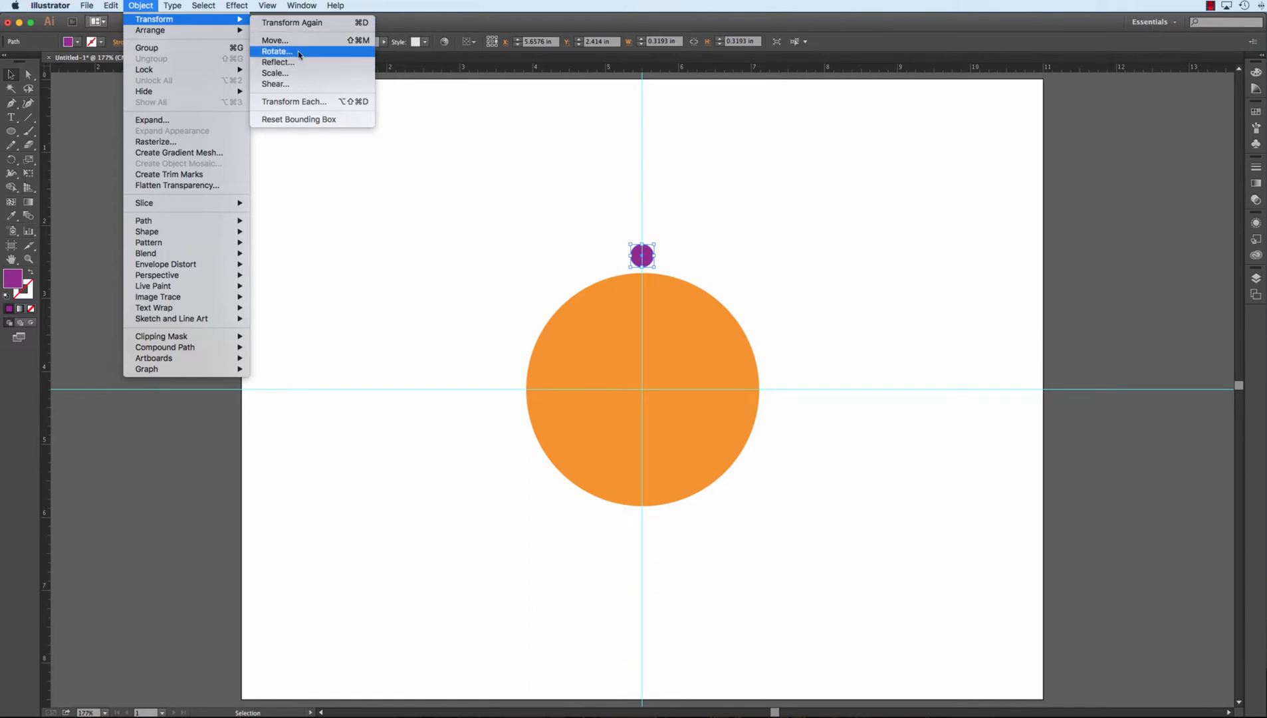
click(408, 18)
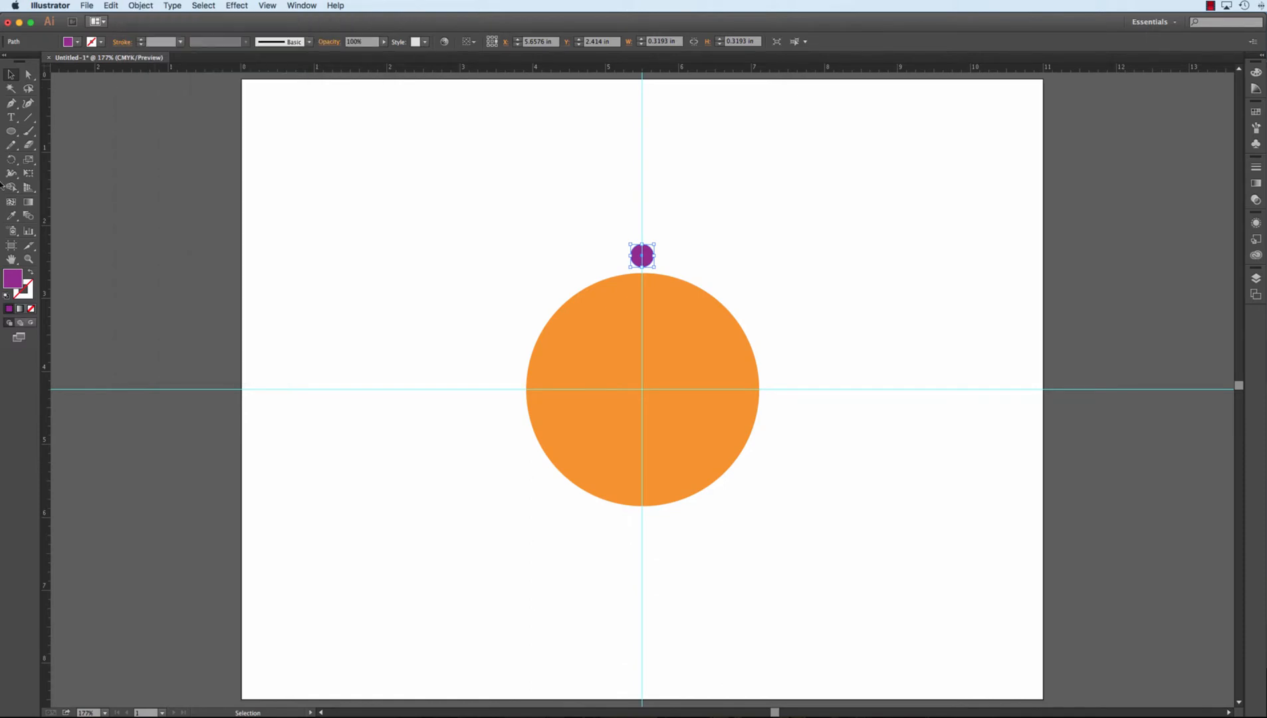
Create a copy of the purple circle rotated by 360/16 degrees about the intersection of the guides
click(12, 163)
alt+click(642, 389)
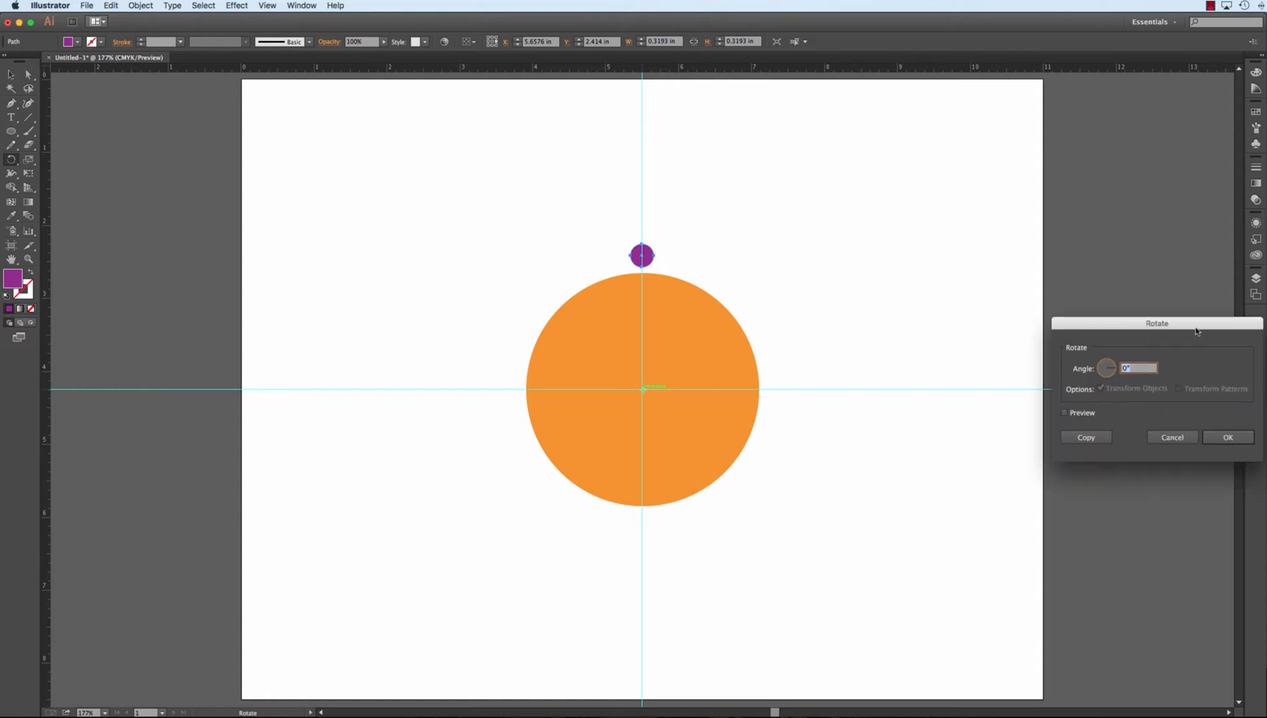
drag(1197, 325, 923, 153)
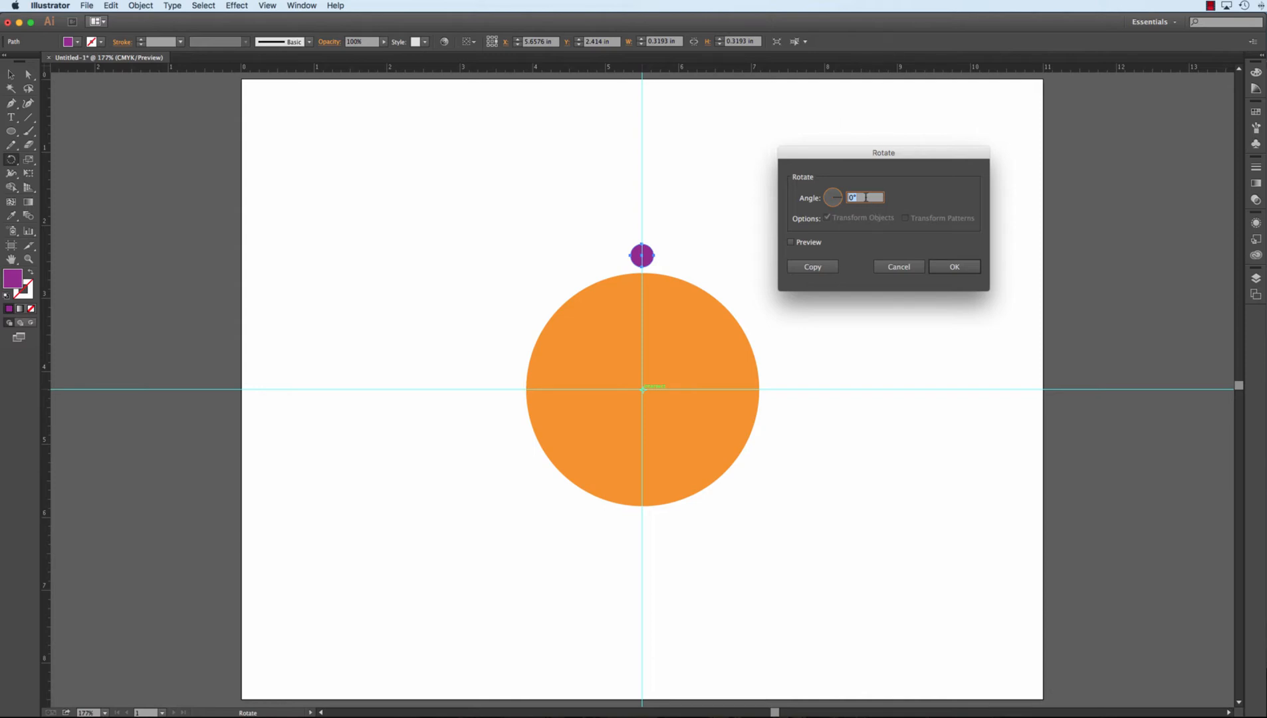
text(360/16)
click(791, 243)
click(791, 242)
click(791, 242)
click(791, 243)
click(791, 243)
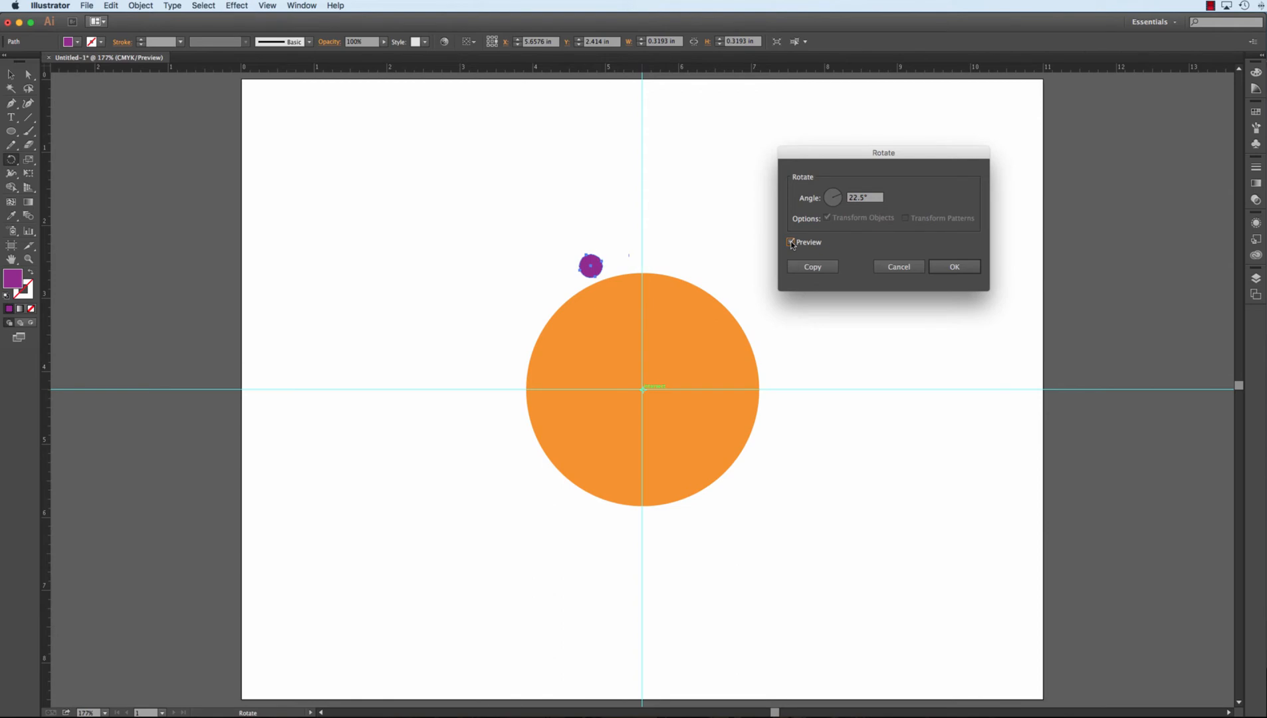
click(791, 242)
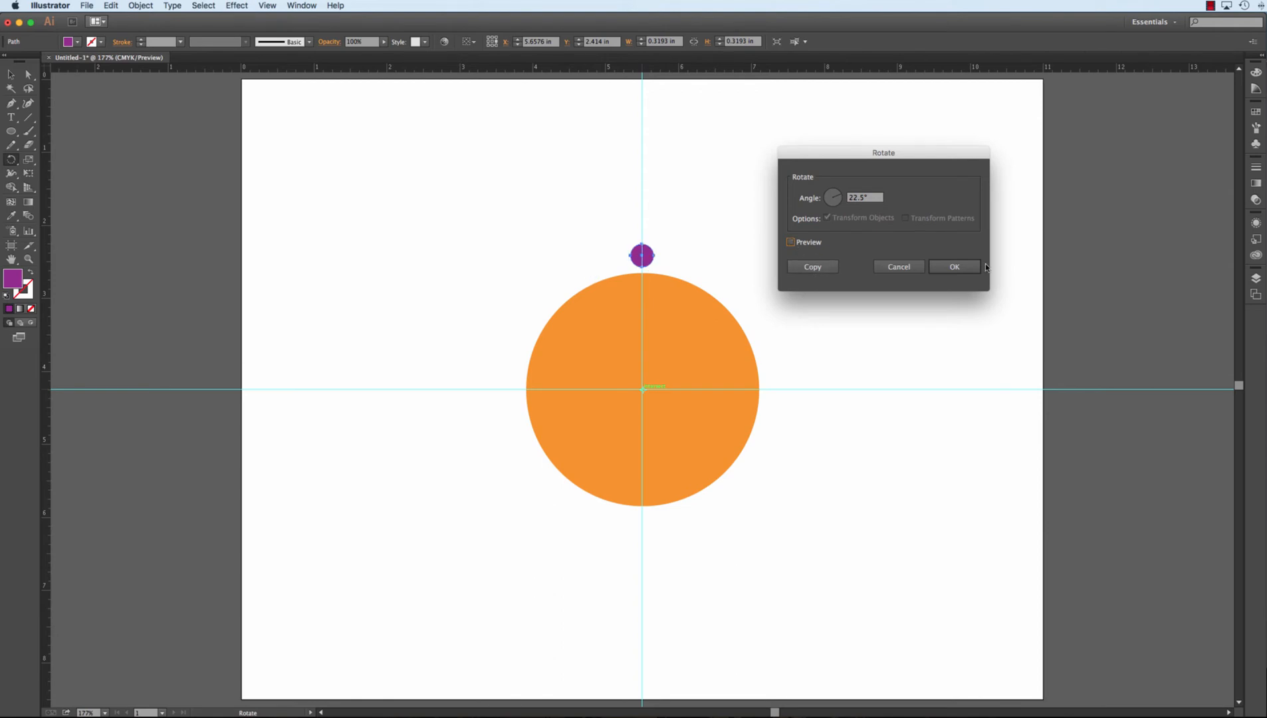
click(814, 269)
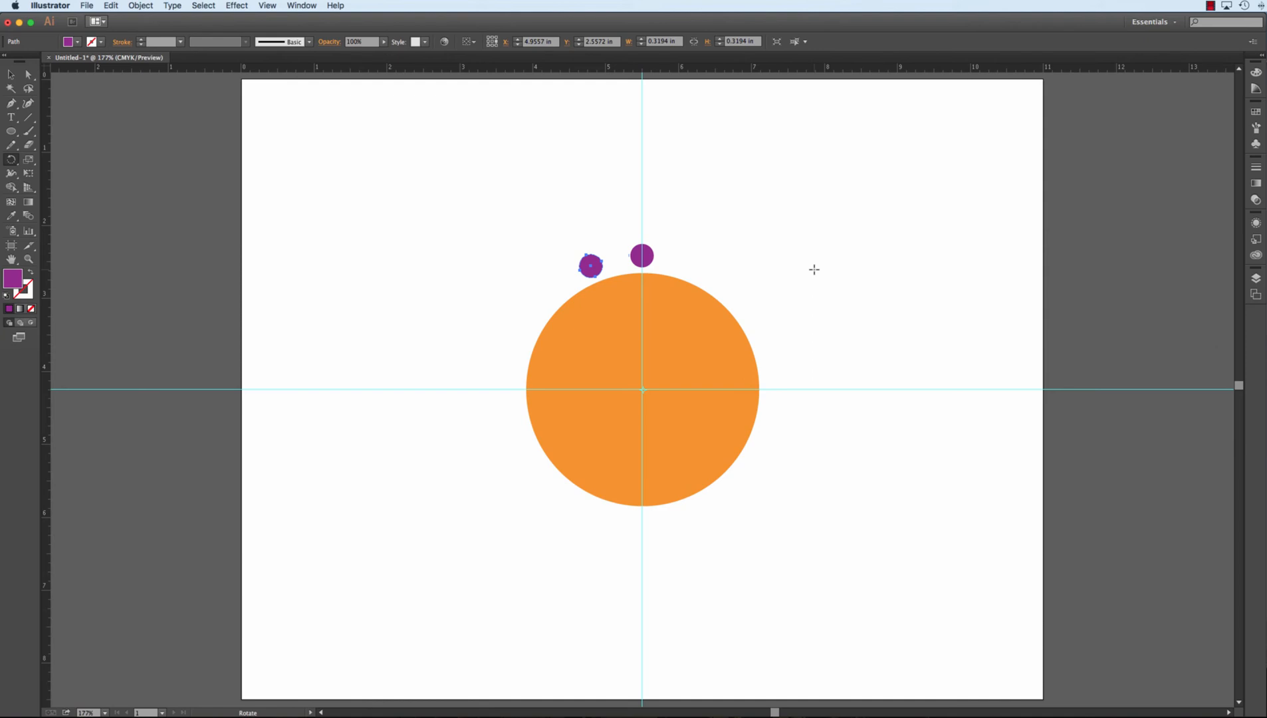
Repeat the rotated copy once with Transform Again to add a third purple circle around the orange circle
click(144, 5)
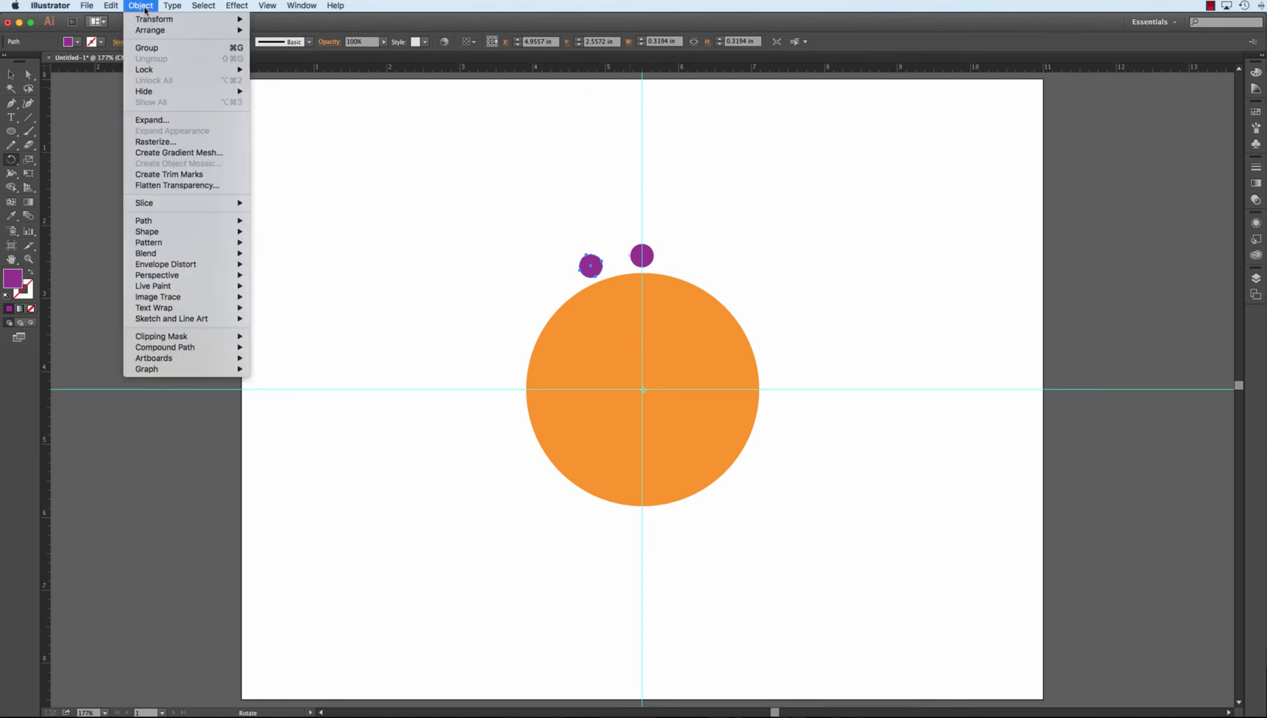
mouse_move(153, 20)
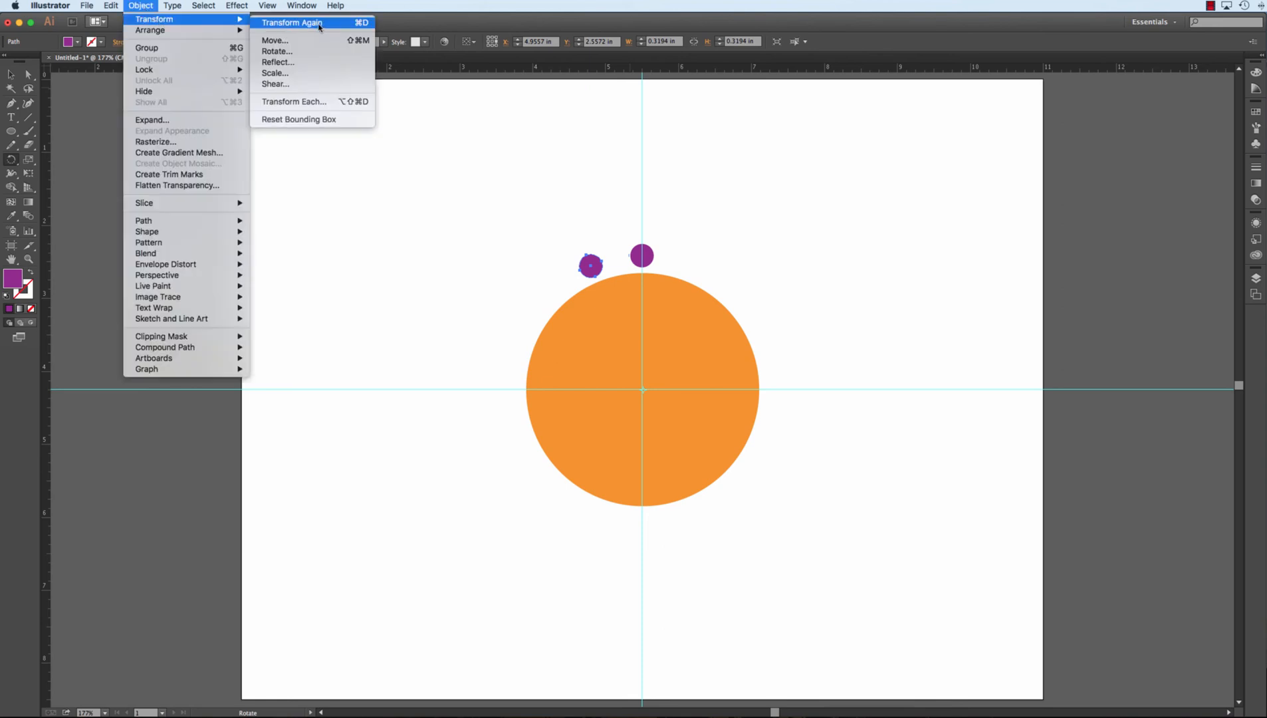
click(362, 24)
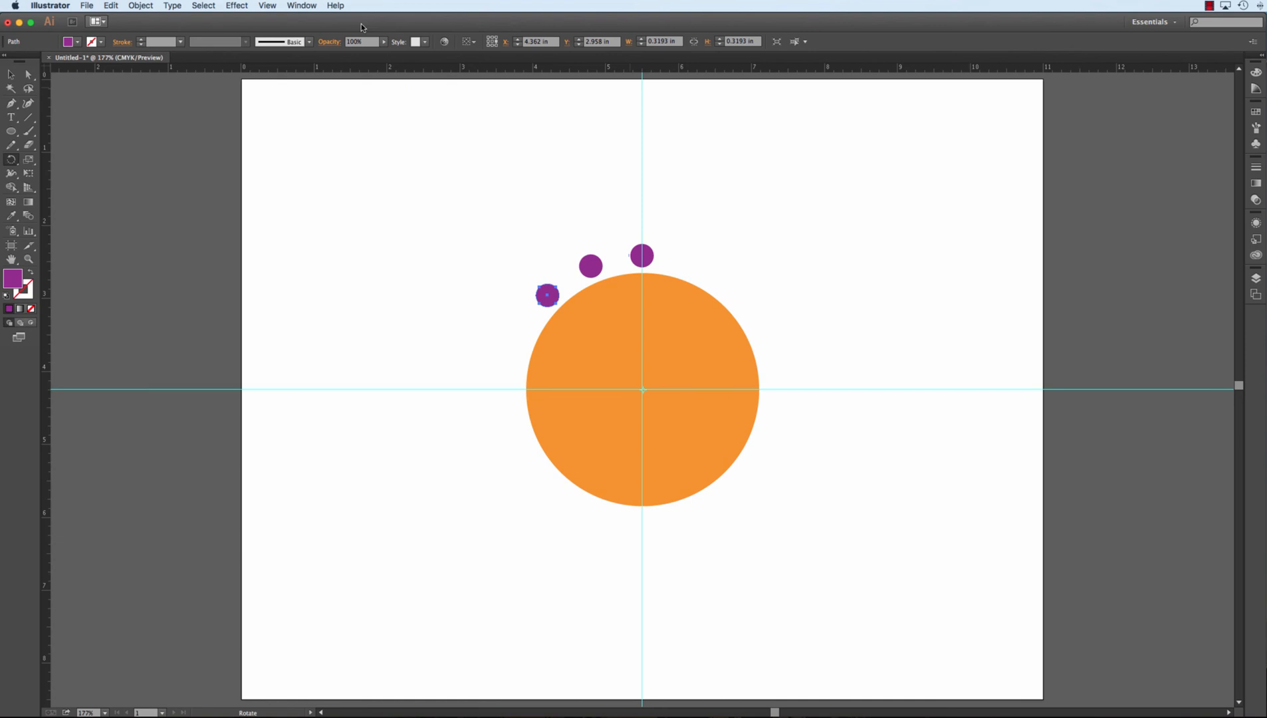
Repeat the transformation 13 more times to complete the ring of 16 purple circles around the orange circle
key(super+d)
key(super+d)
key(super+d)
key(super+d)
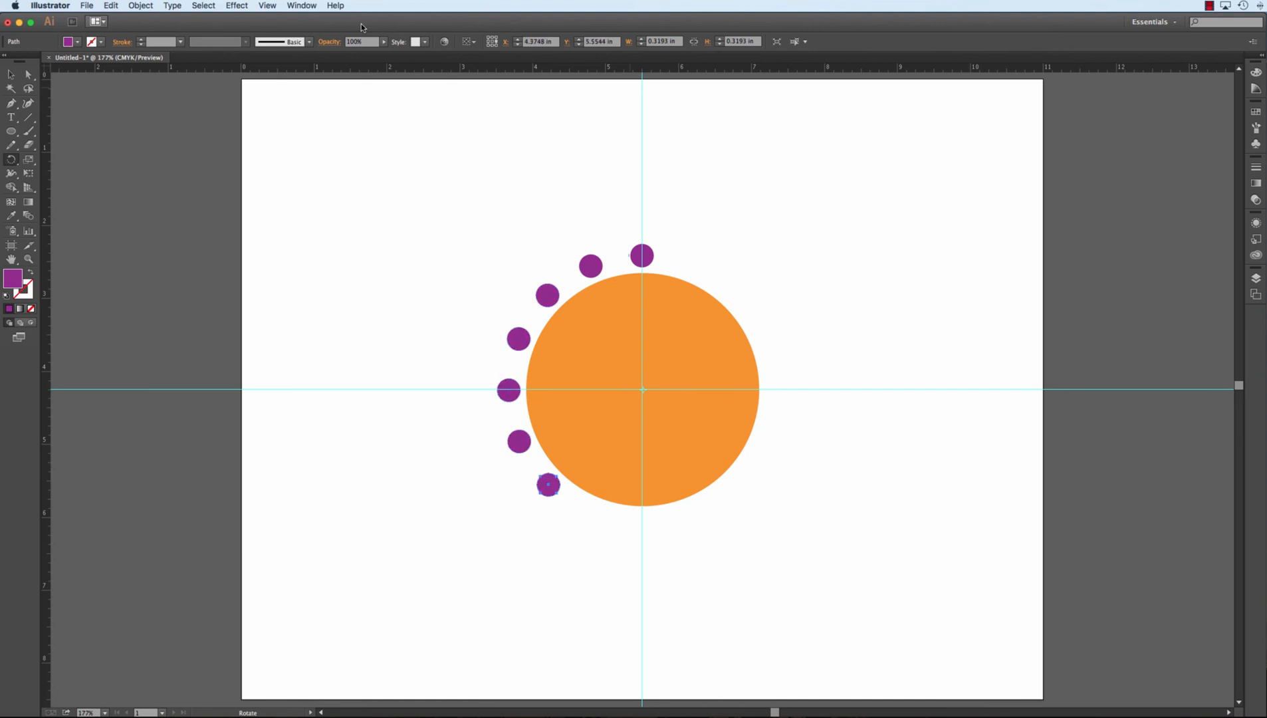
key(super+d)
key(super+d)
key(super+d)
key(super+d)
key(super+d)
key(super+d)
key(super+d)
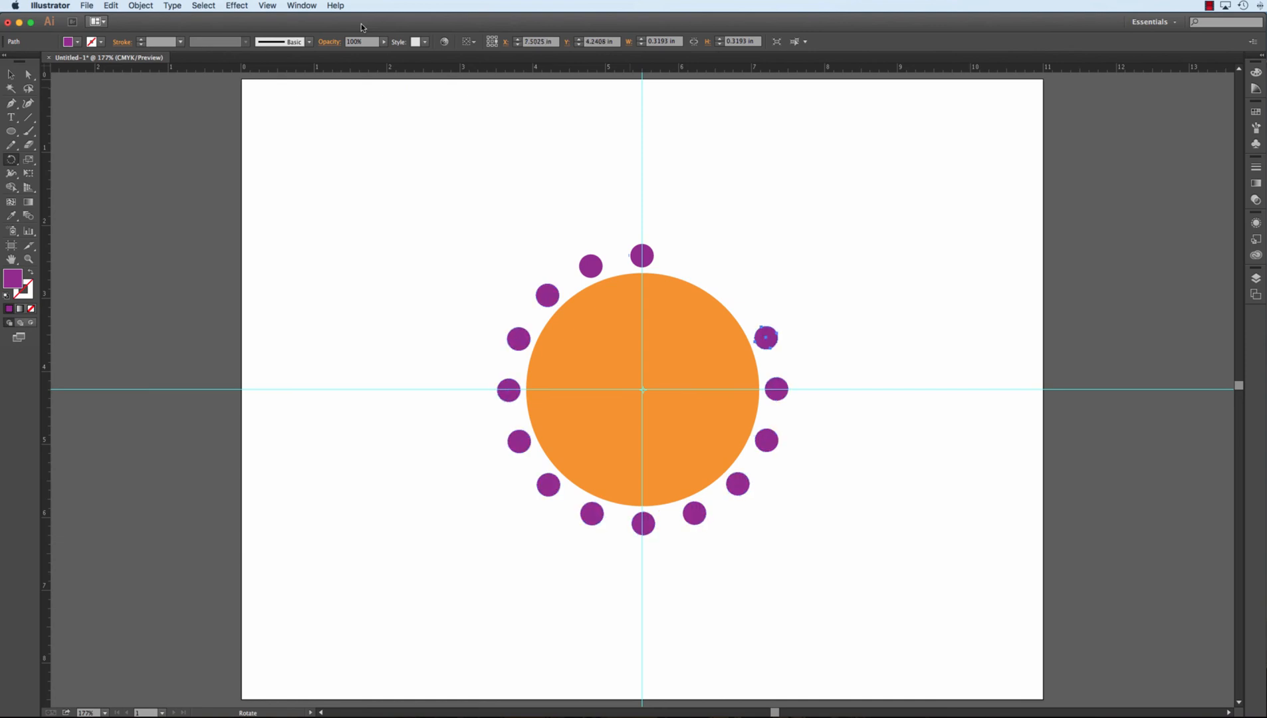
key(super+d)
key(super+d)
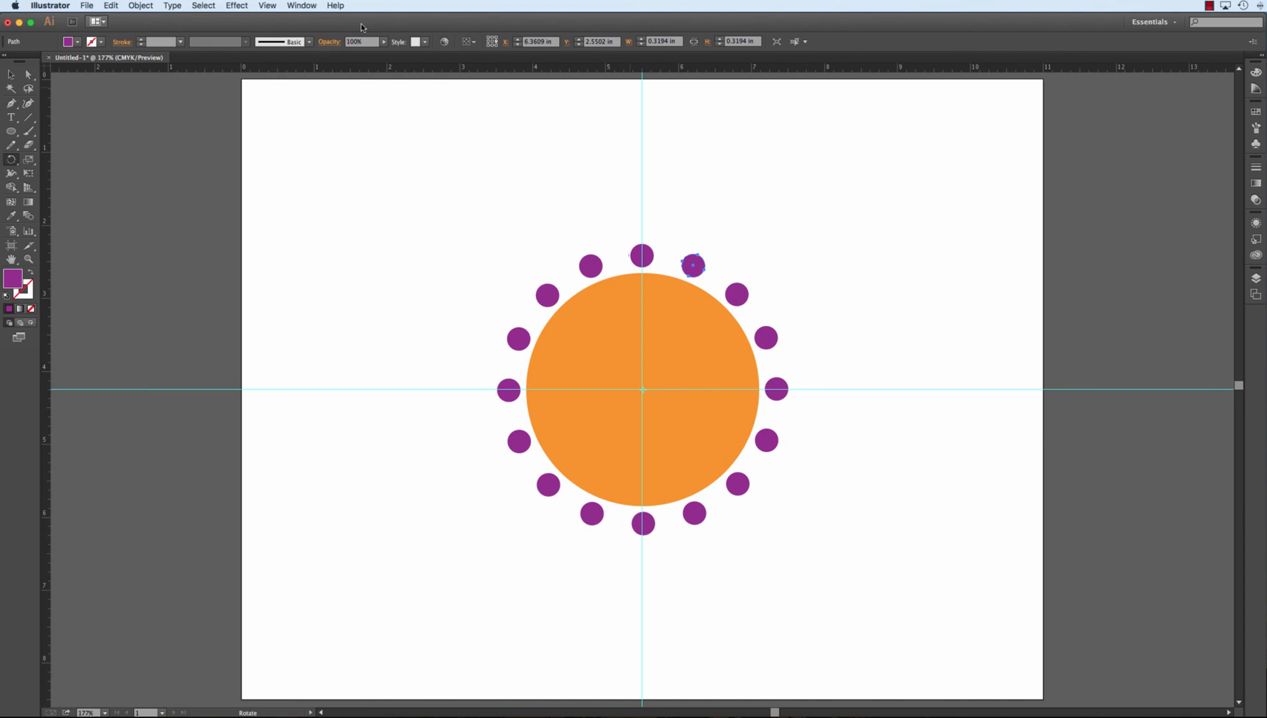